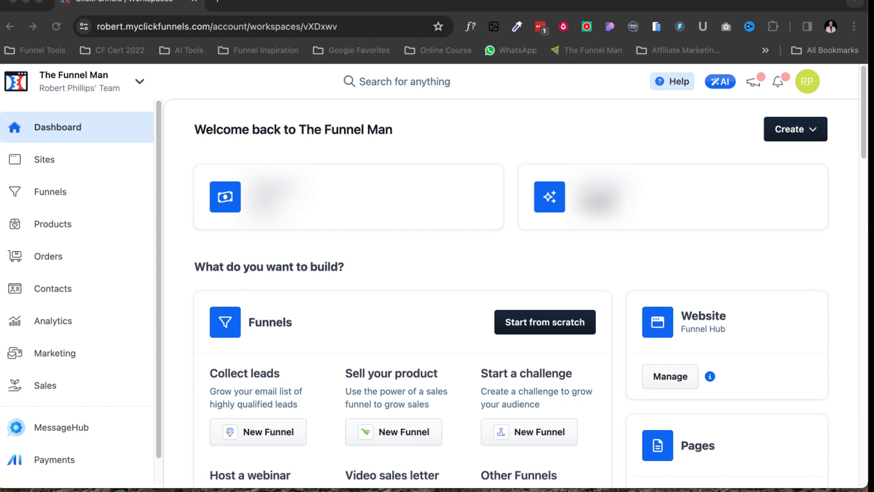
Start creating a new course from the dashboard's Courses section.
scroll(530, 277, "down", 8)
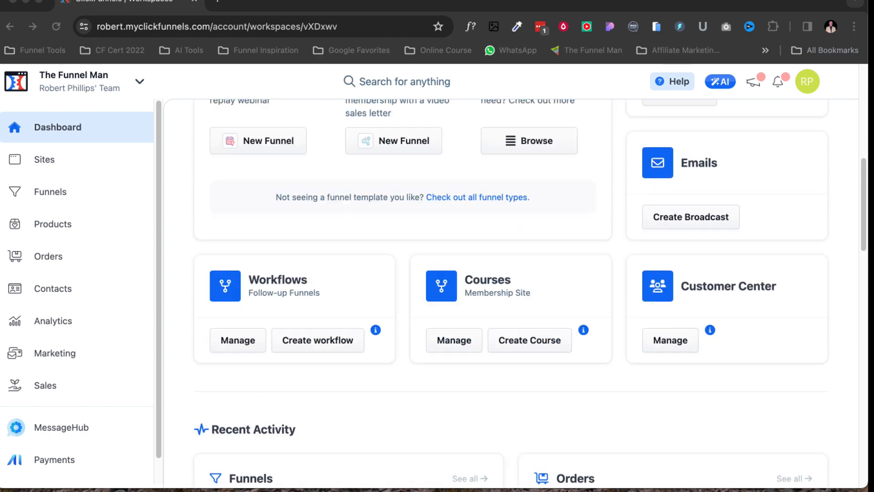
scroll(530, 293, "up", 4)
scroll(530, 294, "down", 2)
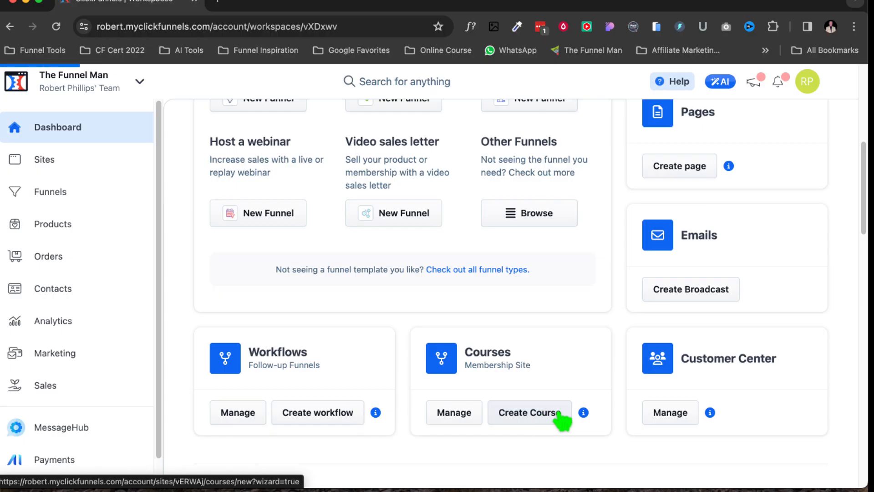
left_click(413, 382)
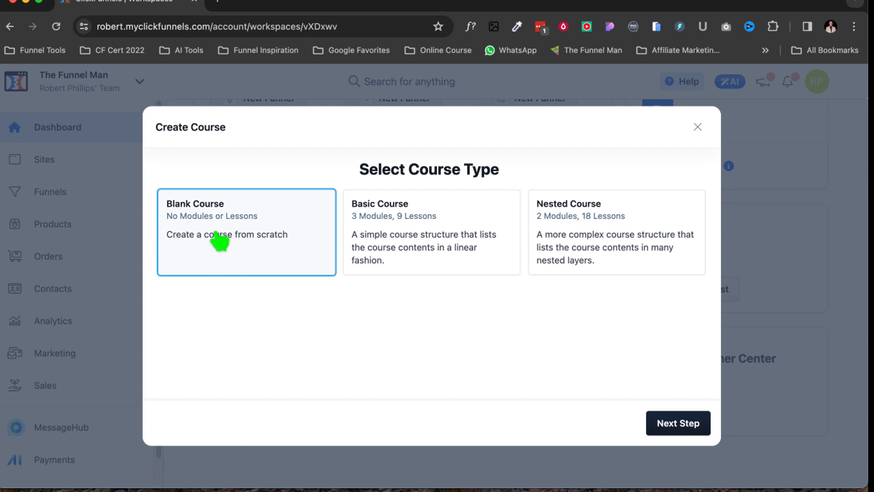
Choose the Basic Course type and continue to the next step.
left_click(413, 239)
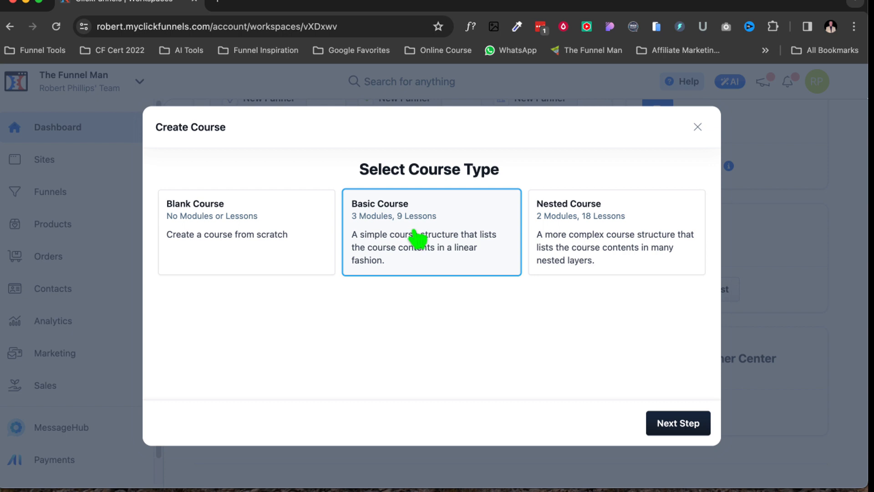
left_click(829, 294)
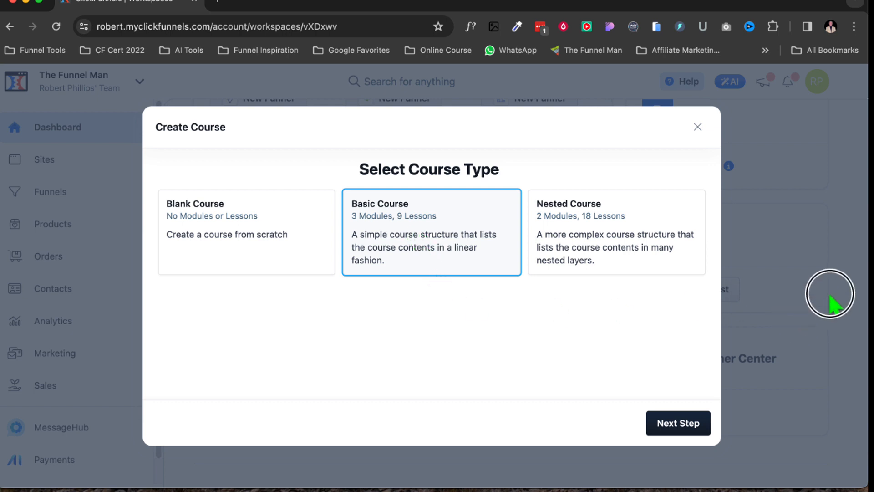
left_click(795, 156)
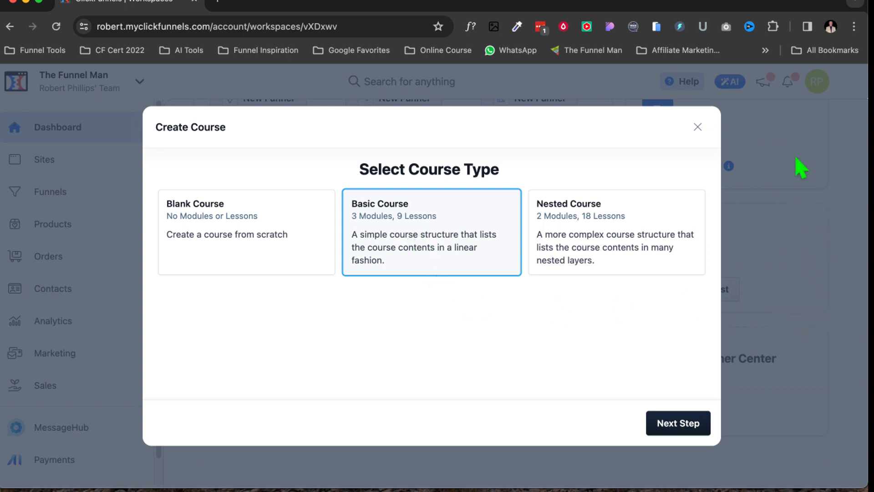
left_click(681, 426)
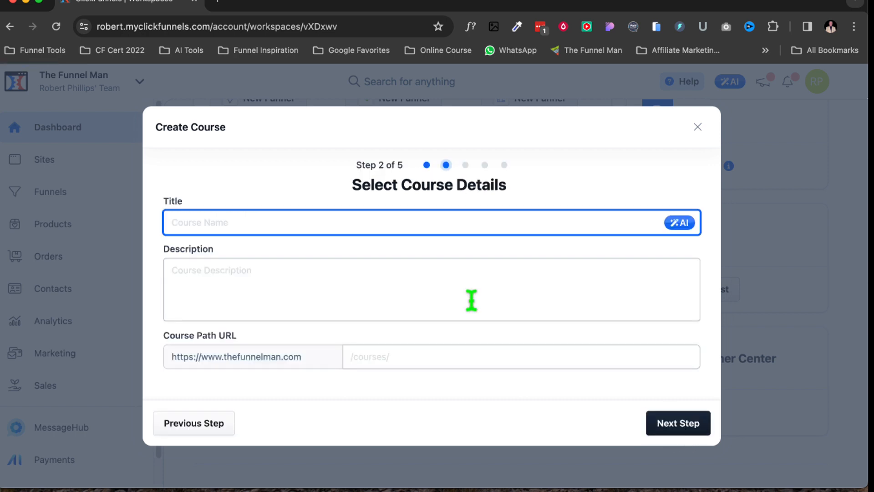
Title the course Zoom Example and continue.
type("Zoom")
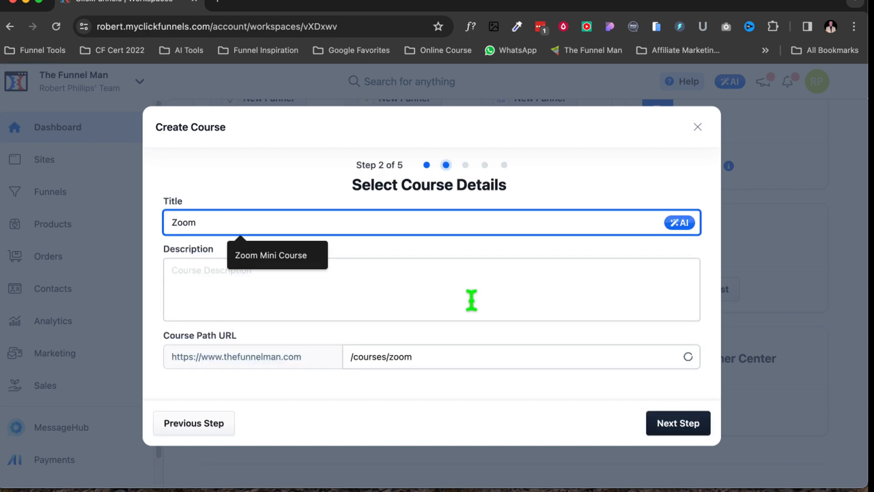
type(" Example")
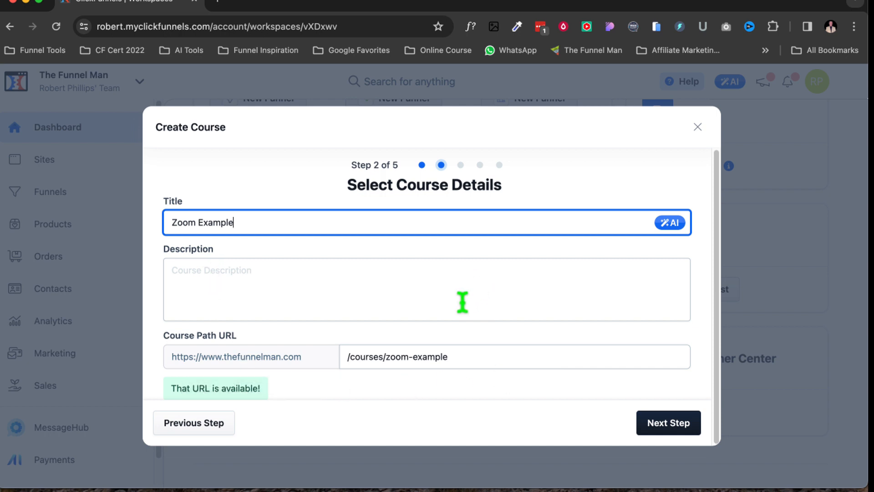
left_click(679, 425)
Keep the default course theme and set the course as free.
scroll(490, 289, "down", 2)
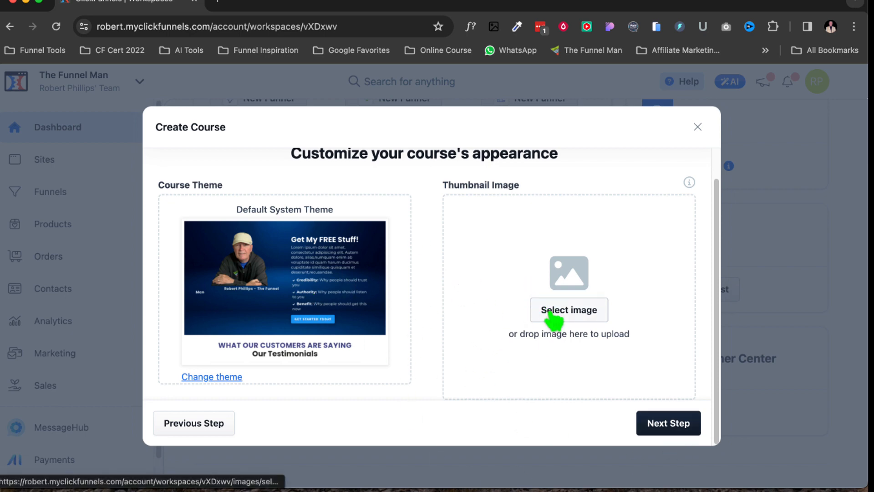
left_click(659, 425)
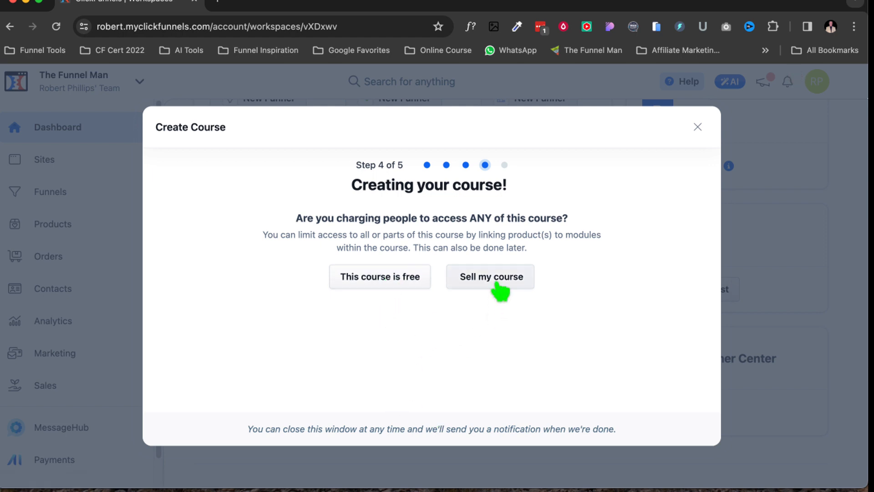
left_click(382, 280)
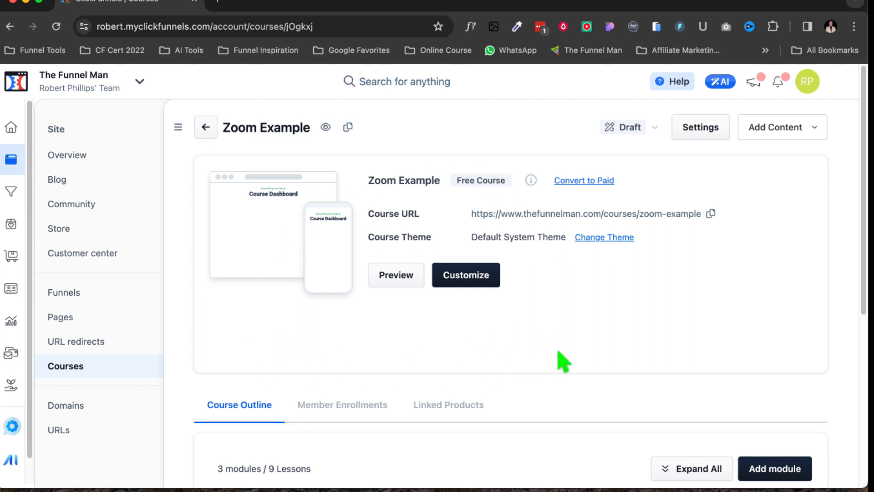
Review the course outline's modules and lessons by expanding and collapsing them.
scroll(559, 359, "down", 1)
scroll(563, 360, "down", 5)
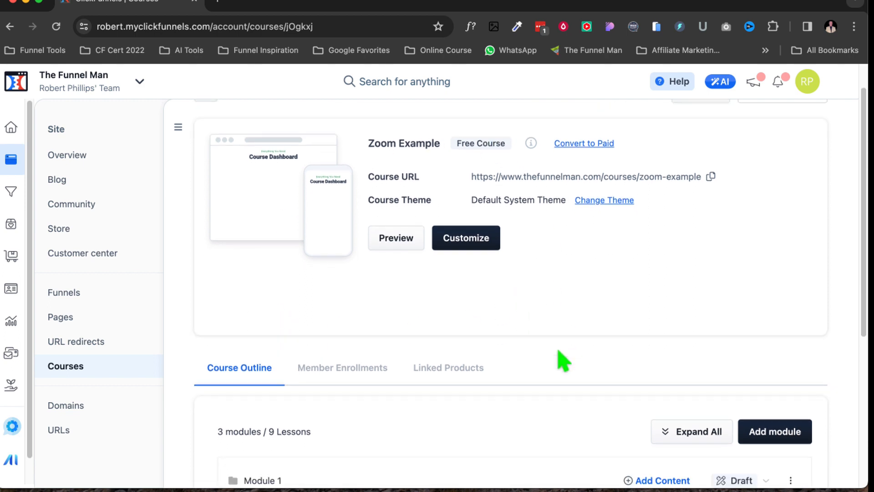
scroll(563, 359, "up", 3)
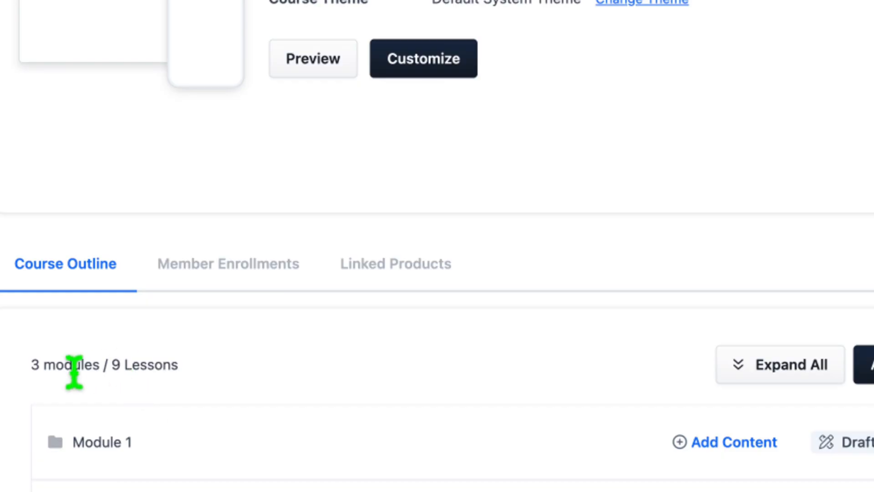
scroll(437, 380, "down", 1)
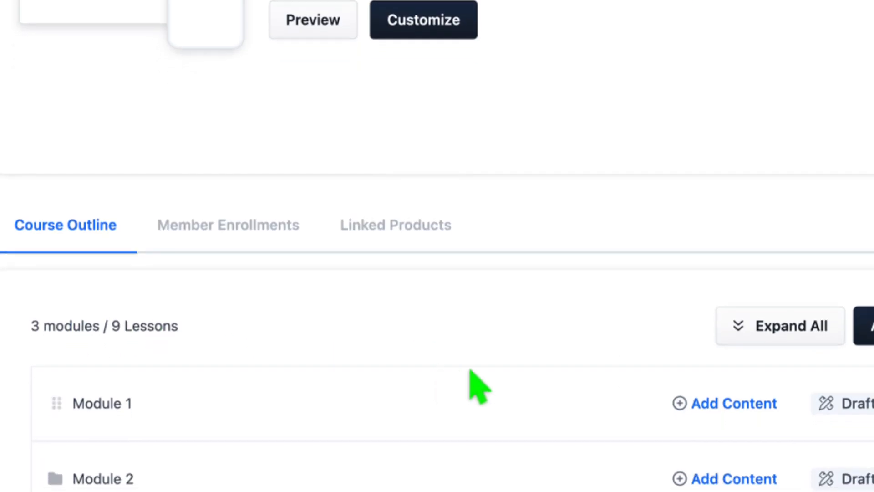
left_click(739, 325)
scroll(600, 373, "down", 1)
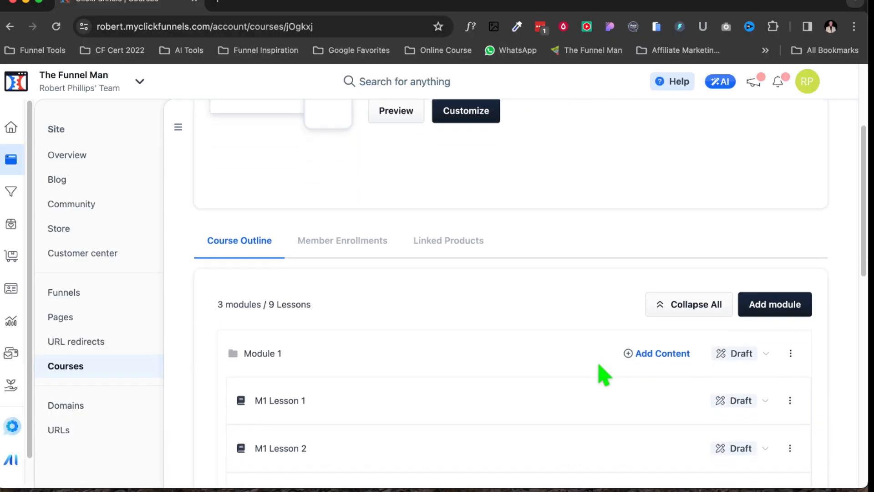
scroll(604, 375, "down", 7)
scroll(602, 374, "up", 3)
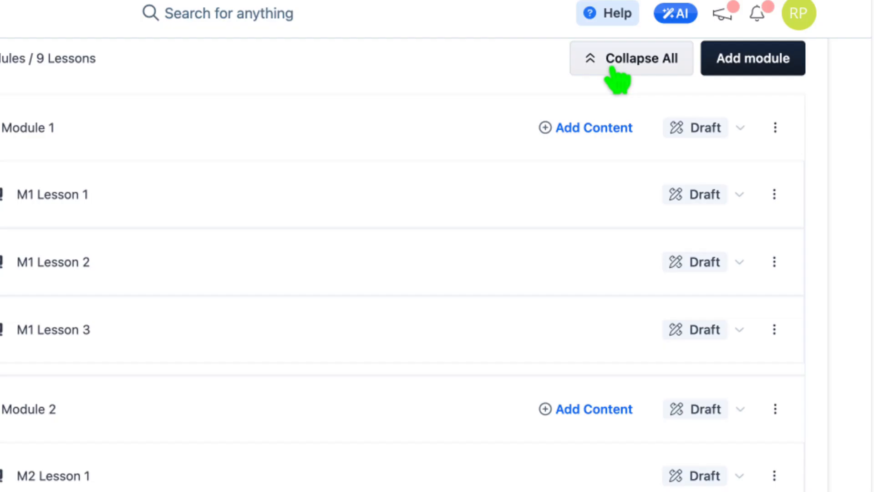
left_click(594, 63)
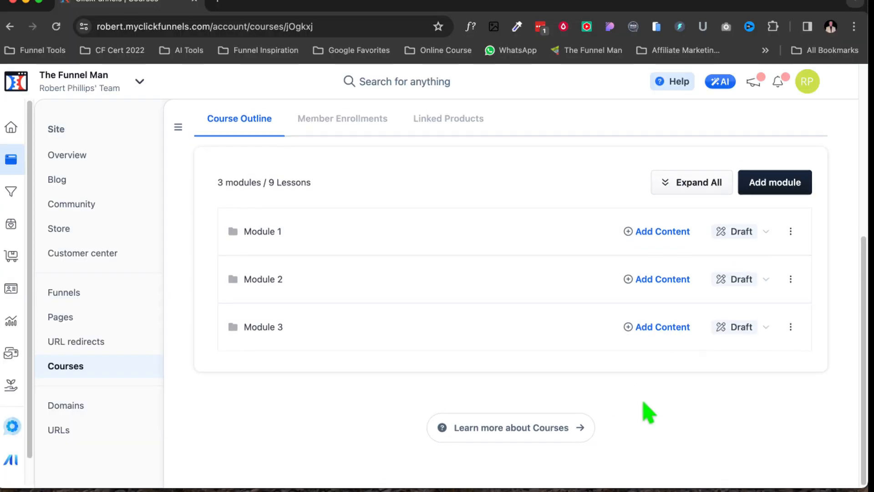
scroll(642, 273, "up", 3)
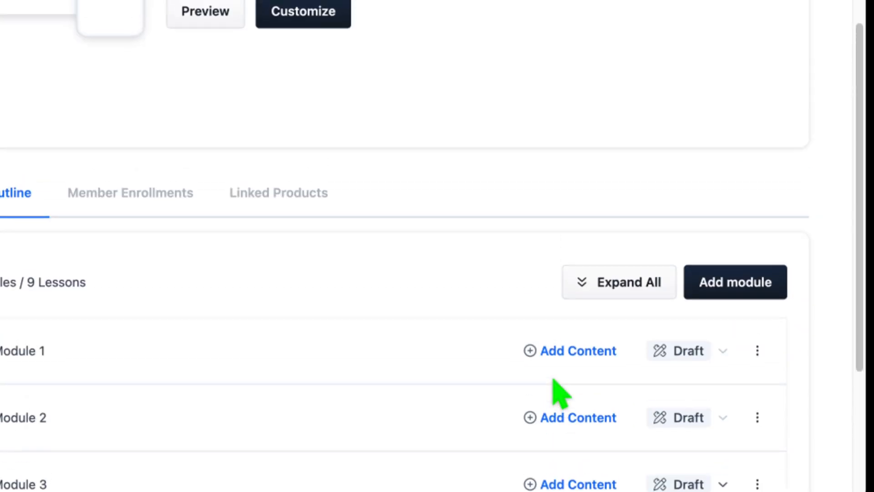
left_click(583, 348)
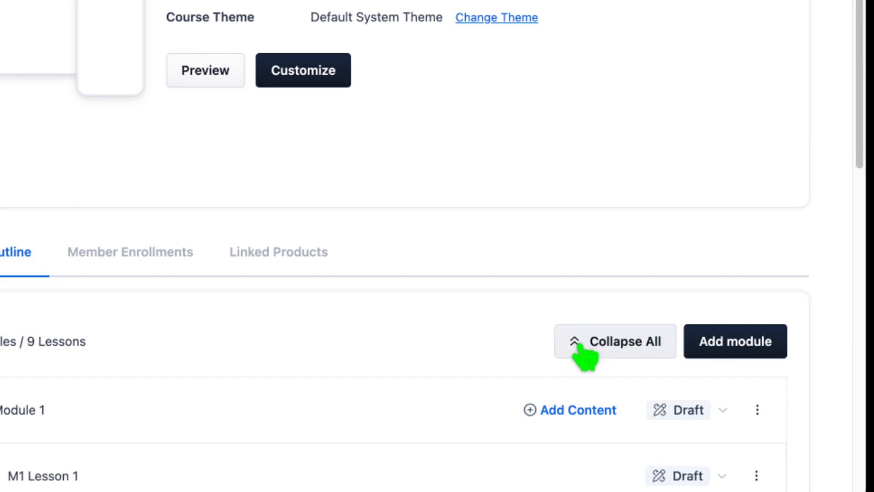
scroll(585, 357, "down", 3)
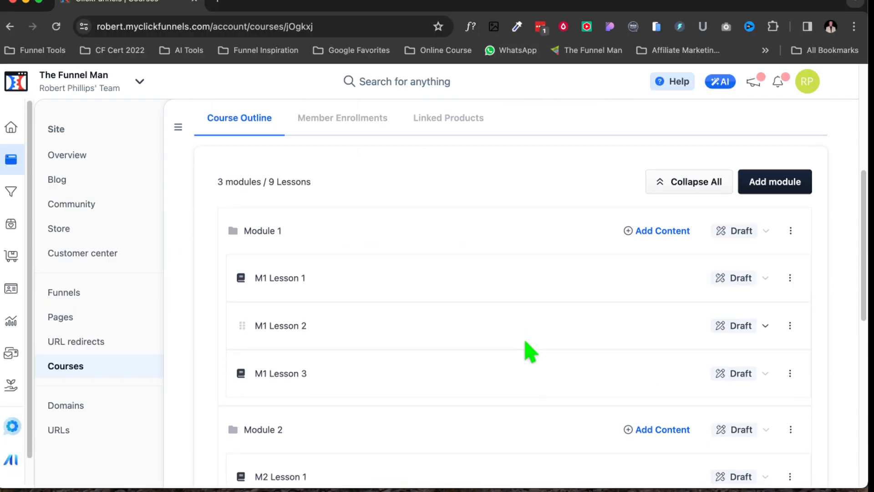
scroll(531, 350, "down", 1)
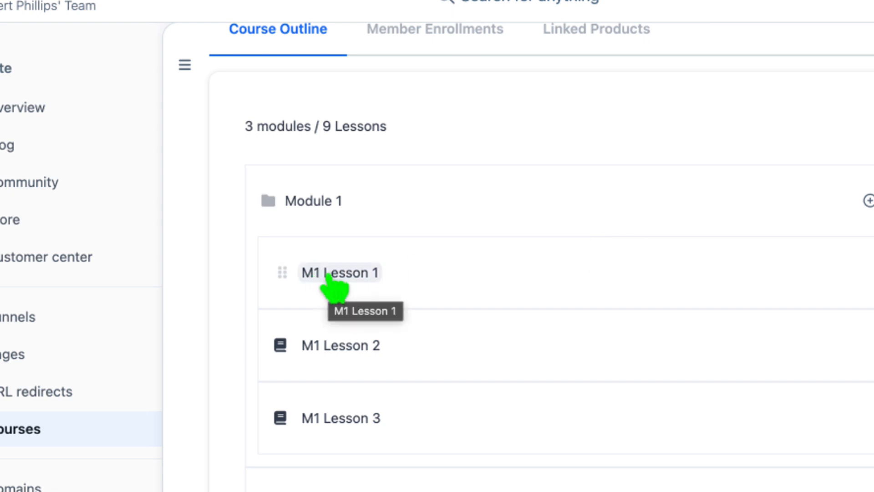
Open Module 1's first lesson and rename its title to Zoom Inro.
left_click(328, 275)
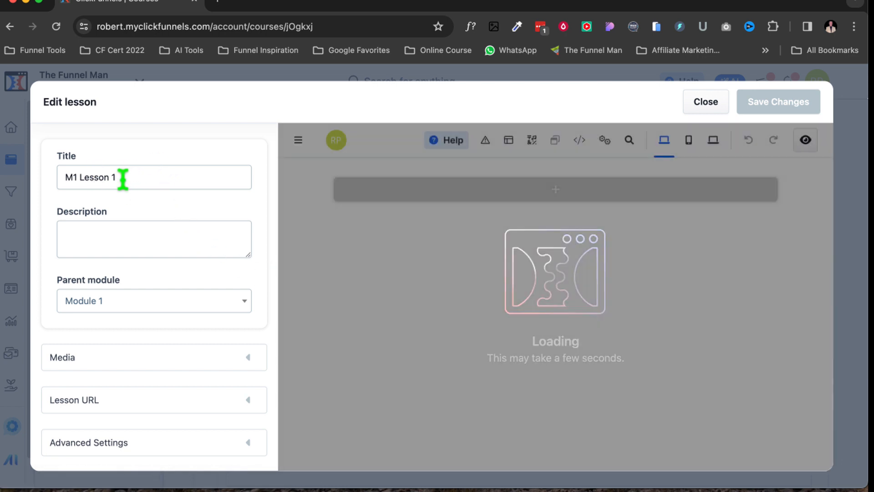
left_click_drag(123, 179, 59, 178)
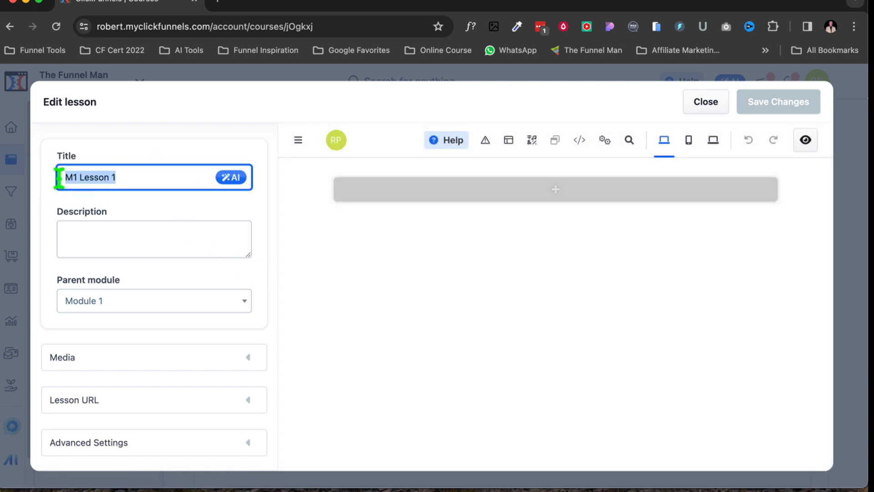
type("Zoom In")
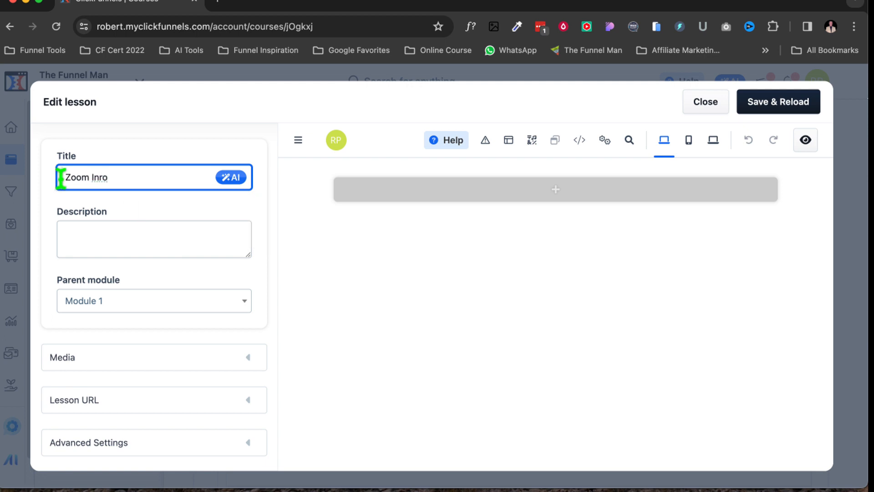
type("ro")
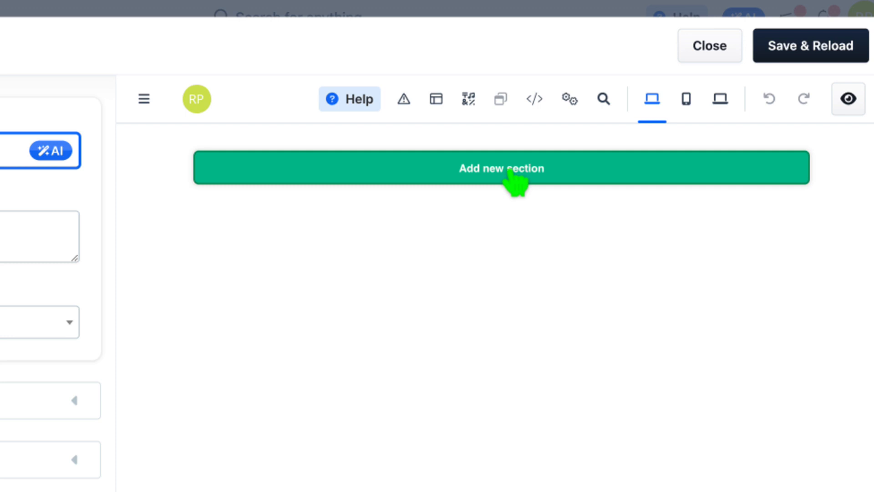
Add a full-page section containing a headline element to the lesson page.
left_click(514, 180)
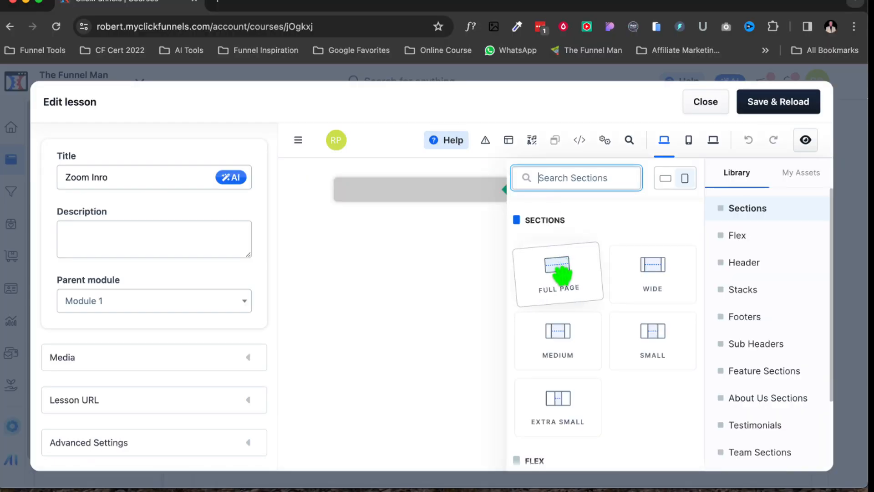
left_click(561, 273)
left_click(561, 273)
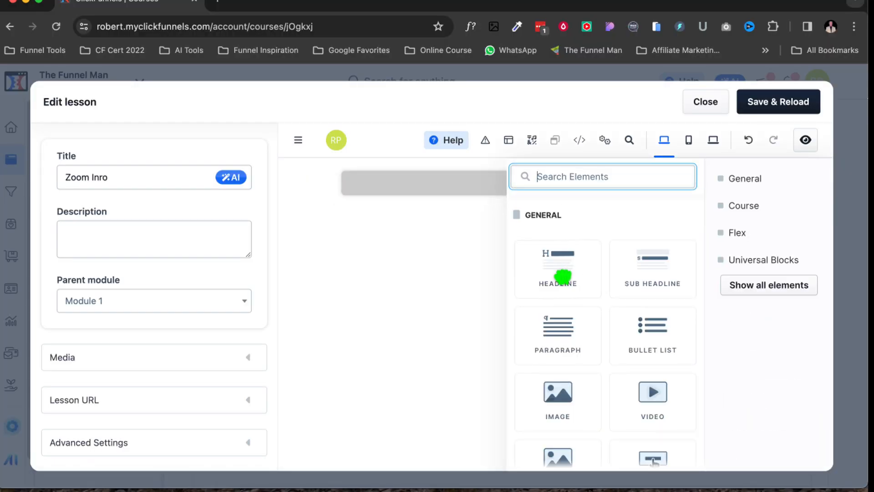
left_click(563, 273)
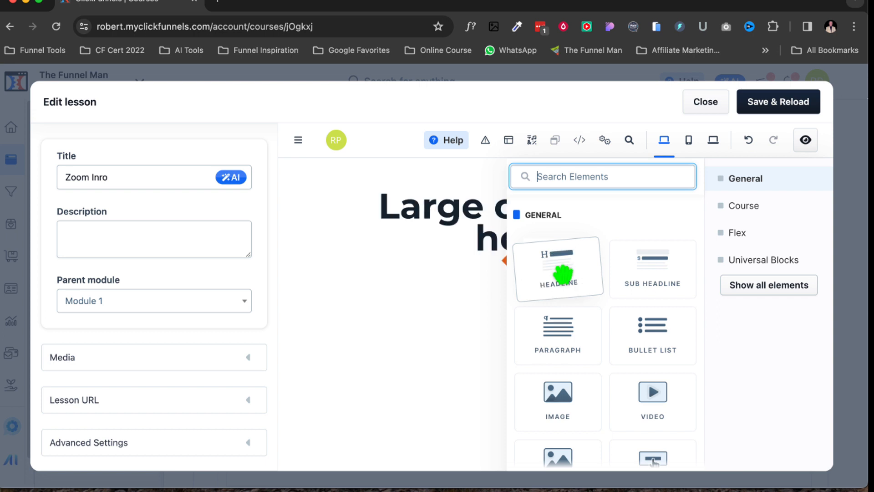
Replace the headline text with Zoom Introduction and open the headline's settings.
left_click(465, 213)
left_click_drag(466, 213, 470, 212)
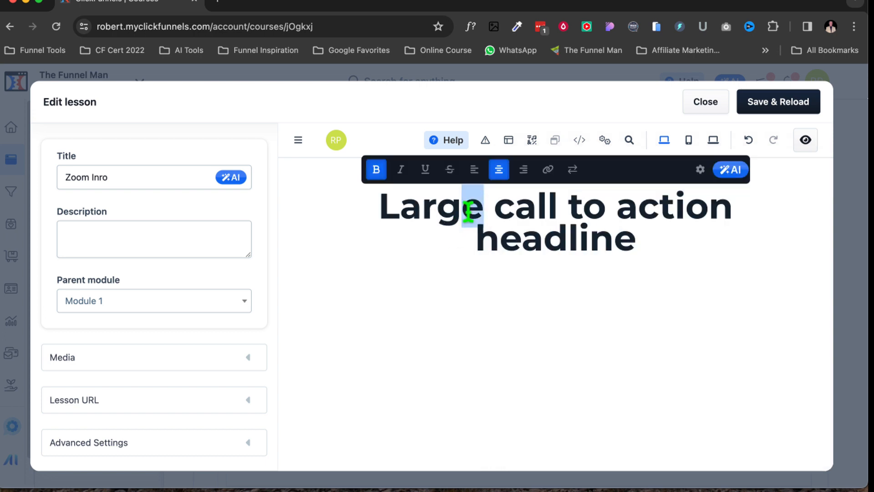
left_click(469, 212)
triple_click(469, 211)
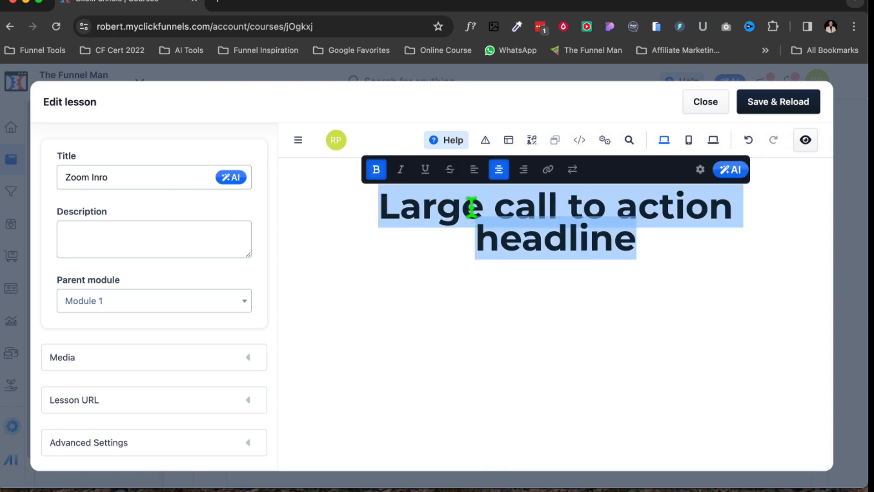
type("Zoom")
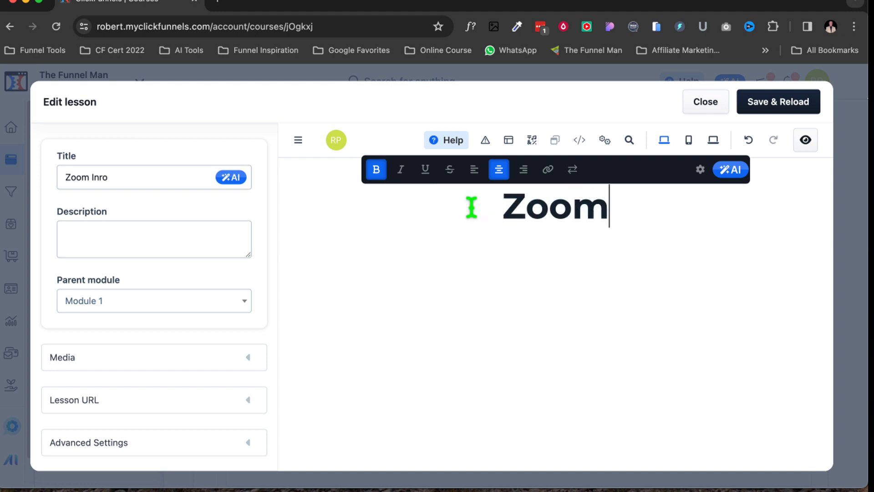
type(" Intro")
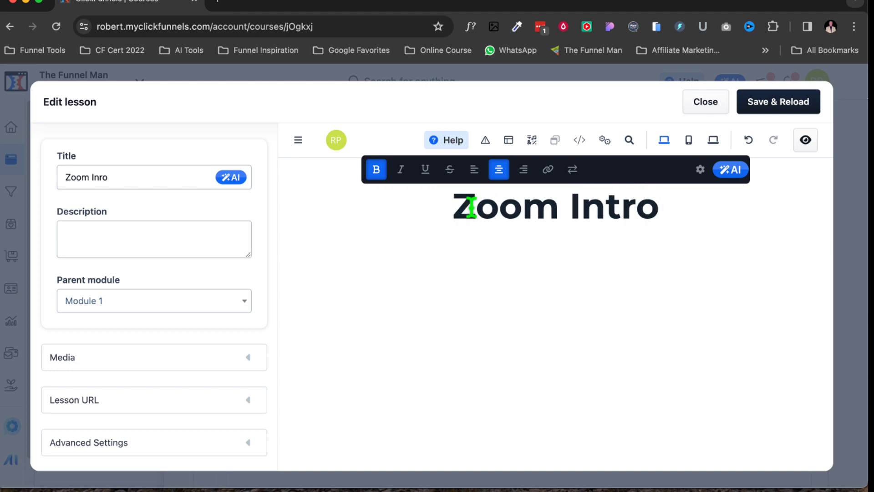
type("duction")
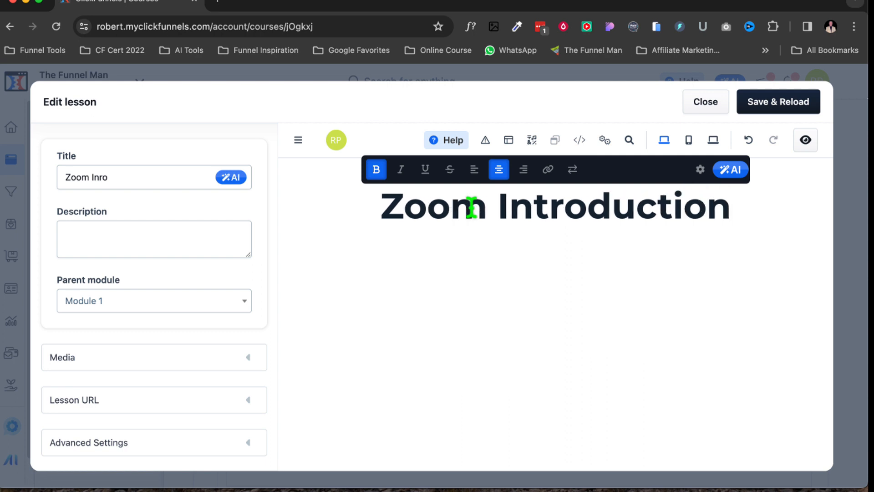
left_click(443, 245)
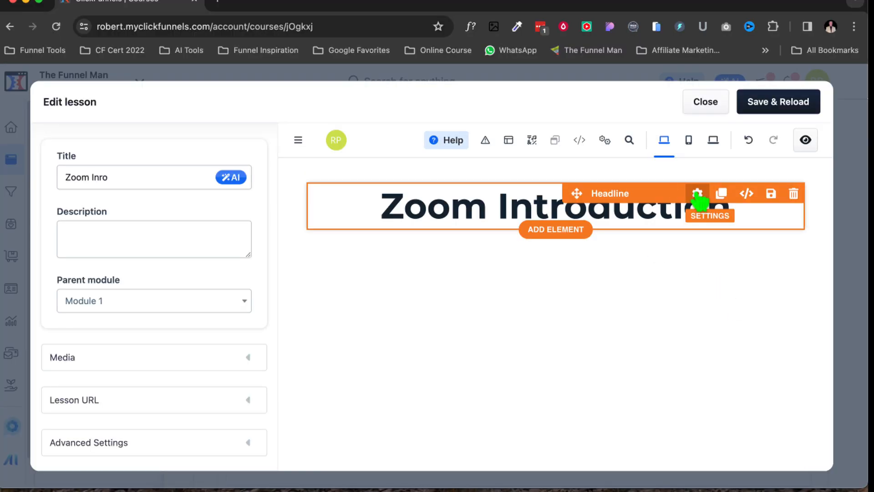
left_click(582, 160)
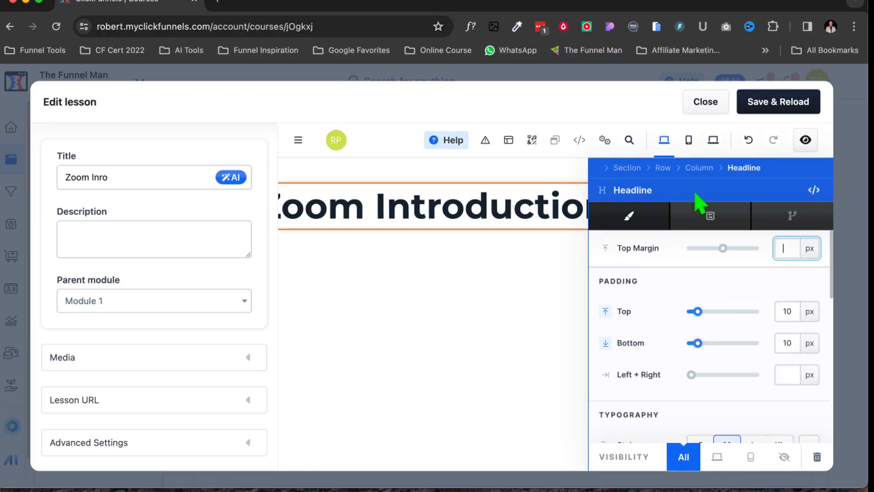
Override the headline's style and set its font size to 45 px.
scroll(770, 244, "down", 1)
scroll(771, 244, "down", 3)
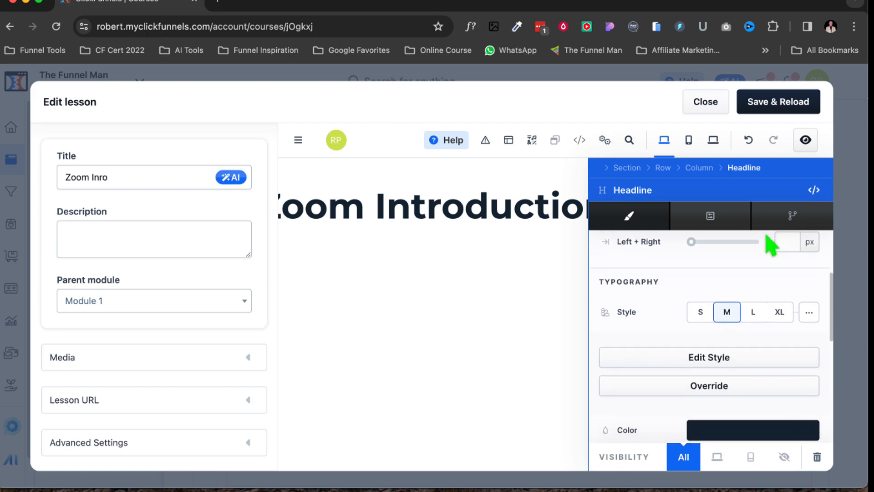
scroll(766, 237, "down", 1)
scroll(716, 248, "down", 3)
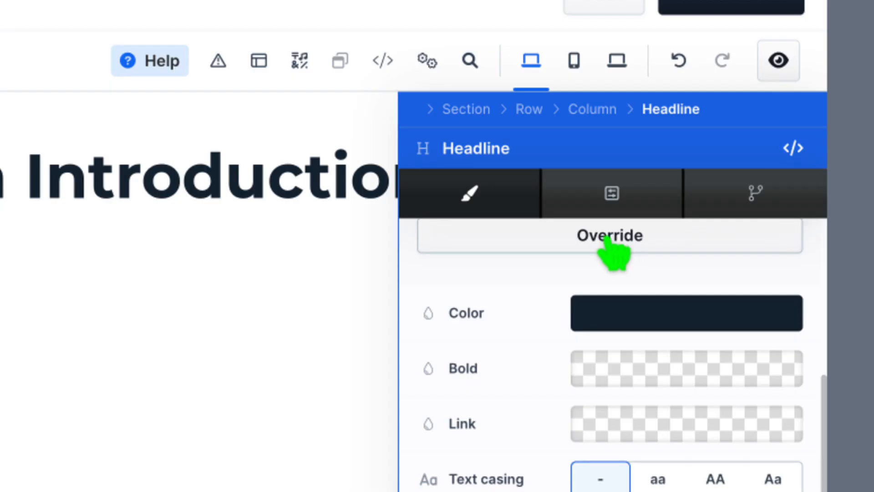
left_click(714, 244)
scroll(742, 259, "down", 1)
scroll(743, 262, "down", 1)
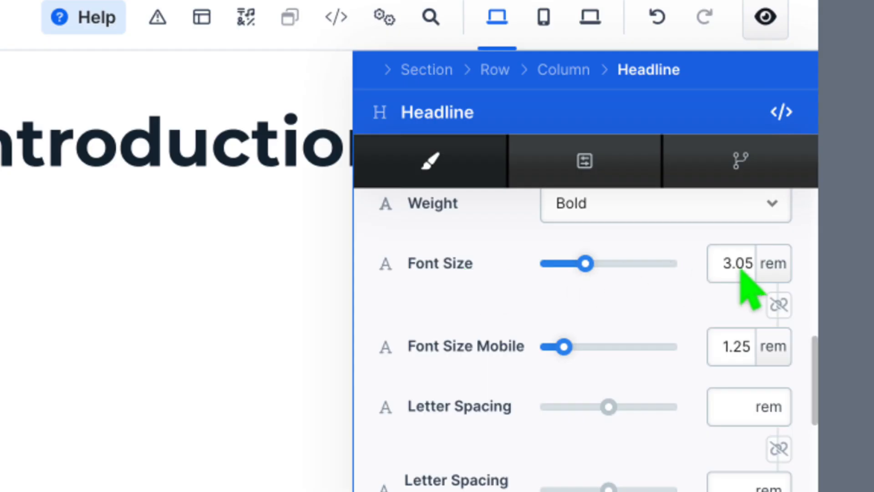
left_click(773, 268)
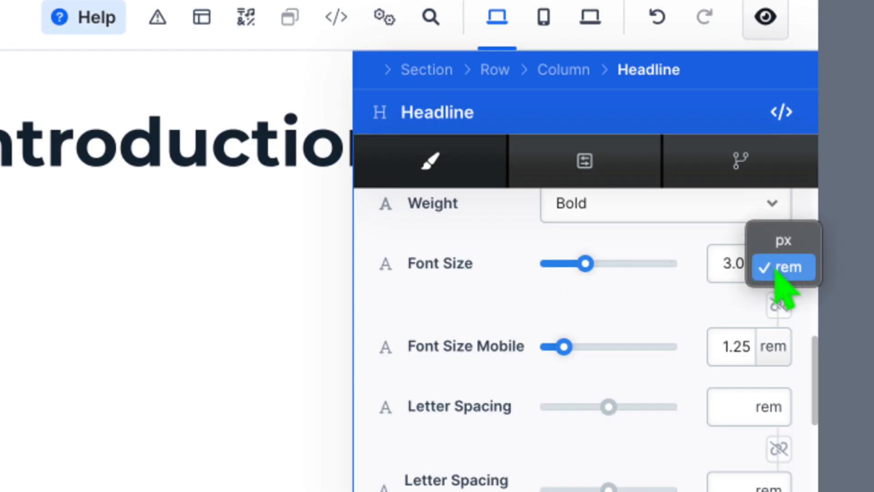
left_click(781, 242)
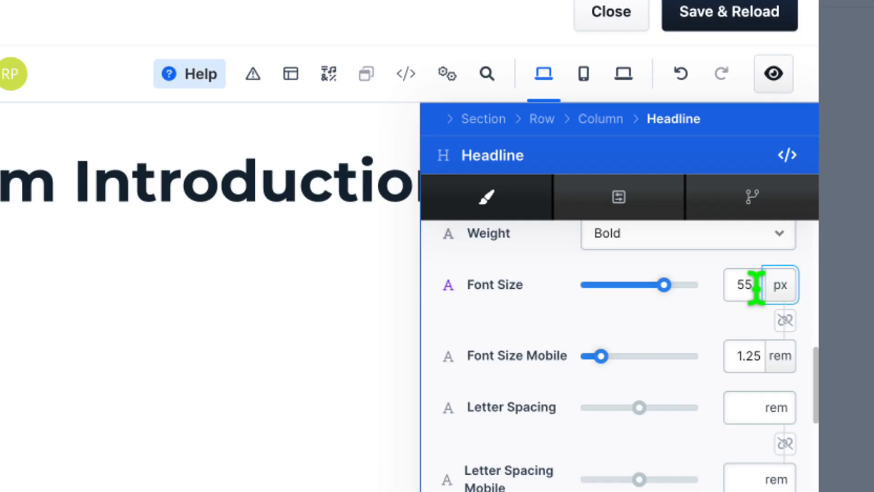
left_click_drag(756, 287, 736, 280)
type("45")
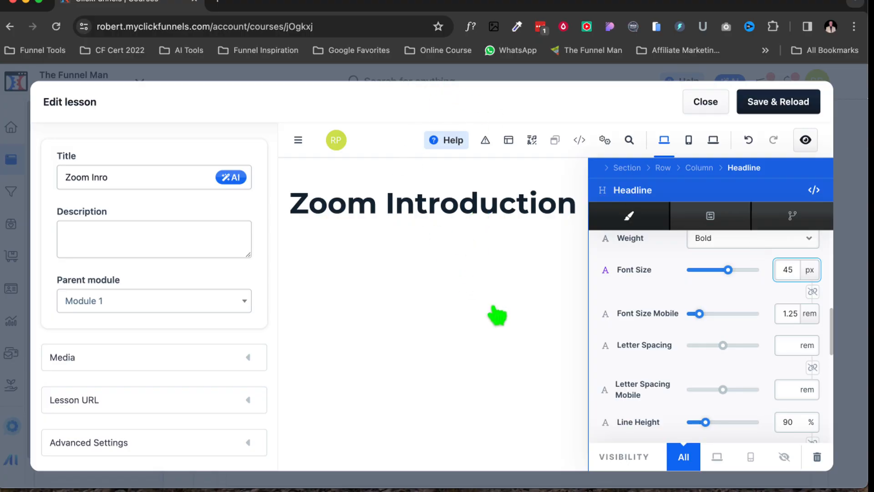
left_click(496, 315)
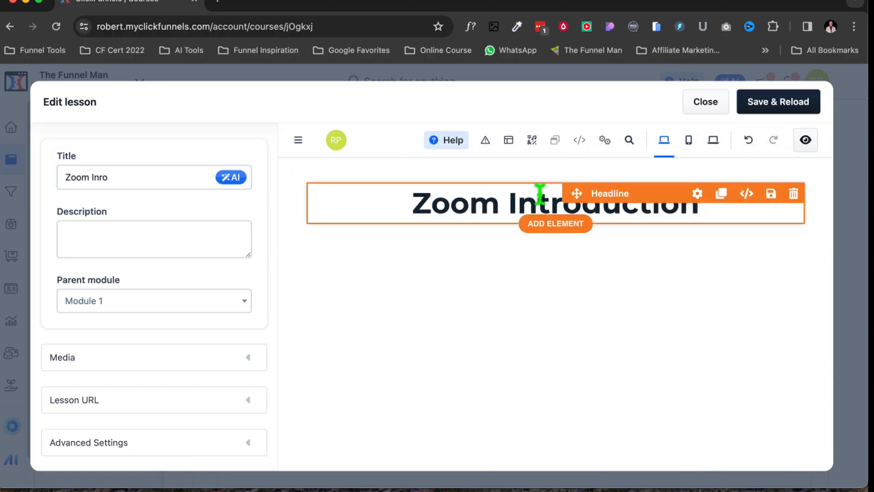
Add a video element below the Zoom Introduction headline.
left_click(554, 230)
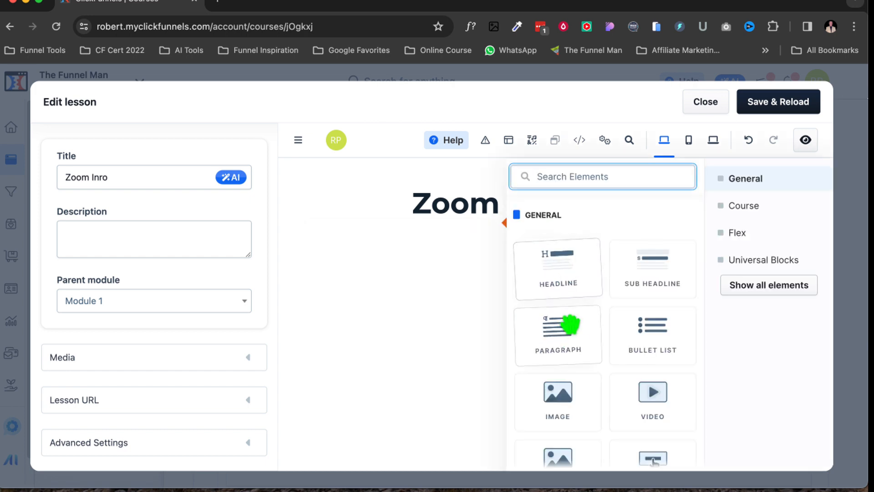
scroll(587, 343, "down", 3)
left_click_drag(652, 267, 463, 289)
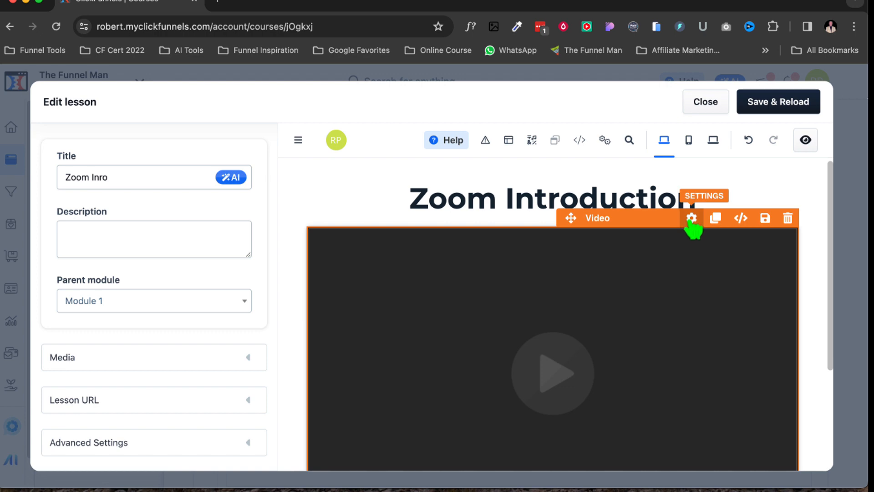
Open the video's settings and set its top margin to 5 px.
left_click(691, 220)
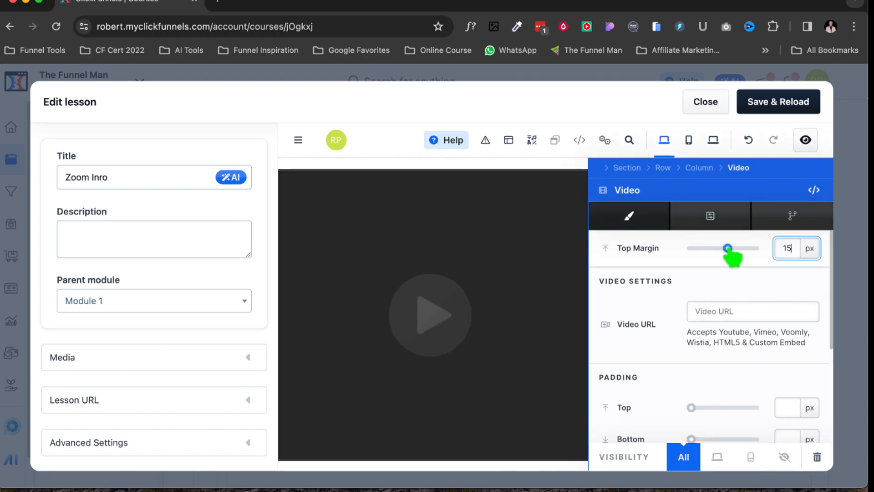
left_click_drag(727, 248, 725, 248)
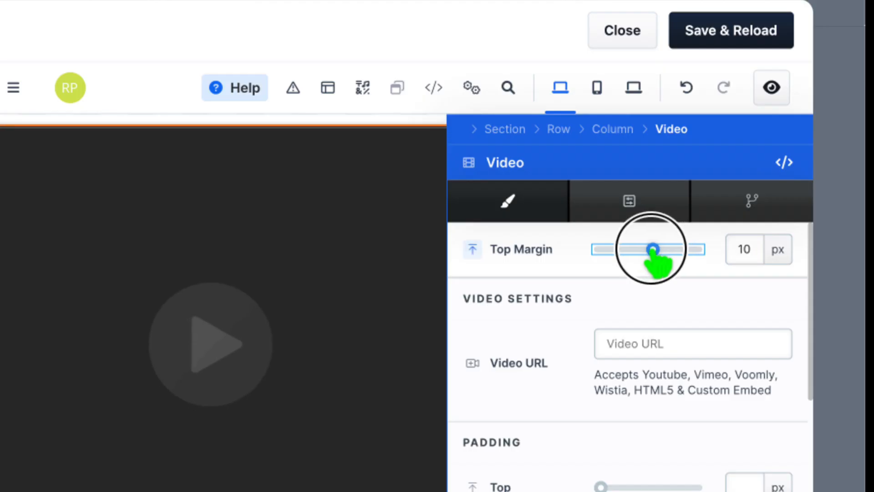
left_click_drag(653, 249, 650, 250)
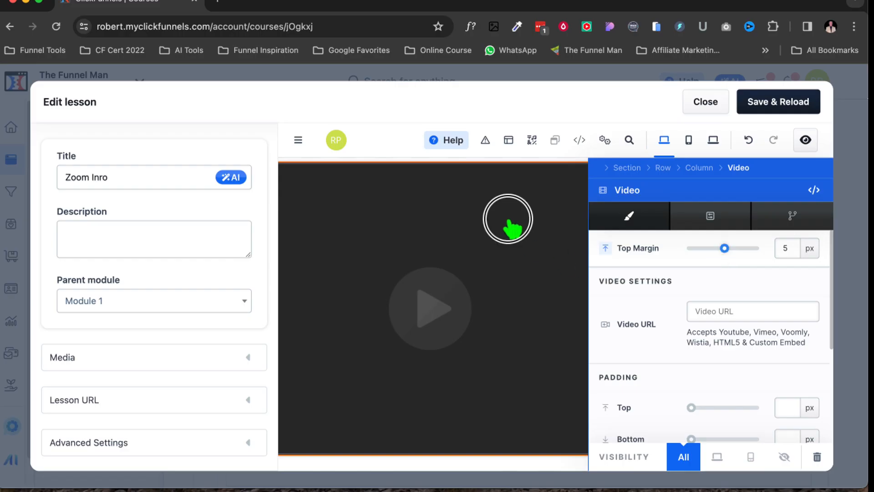
left_click(508, 218)
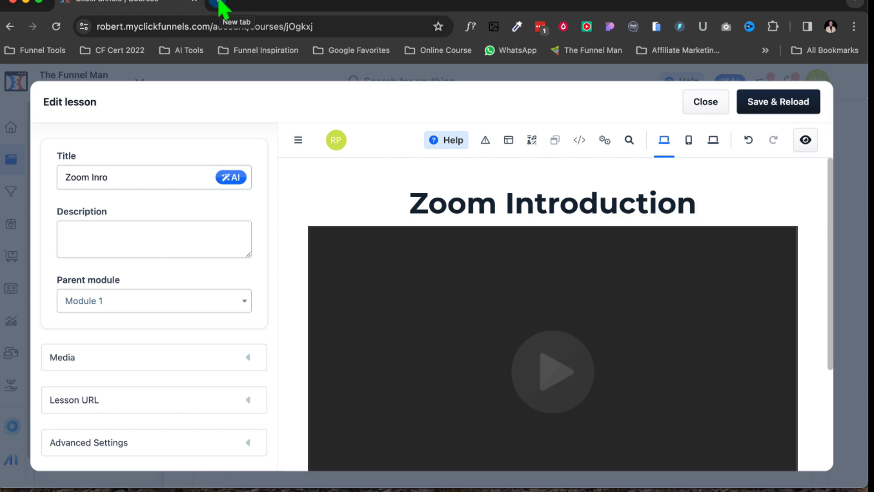
Open a new browser tab and switch back to the lesson editor tab.
left_click(223, 8)
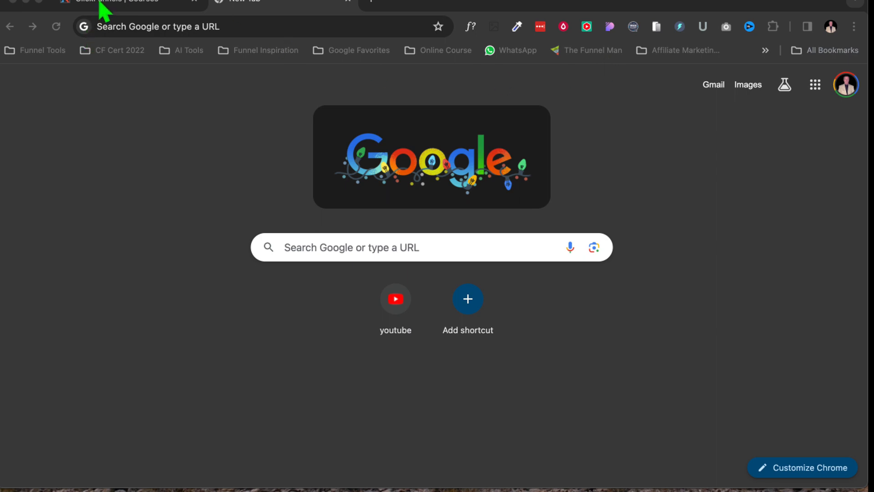
left_click(11, 8)
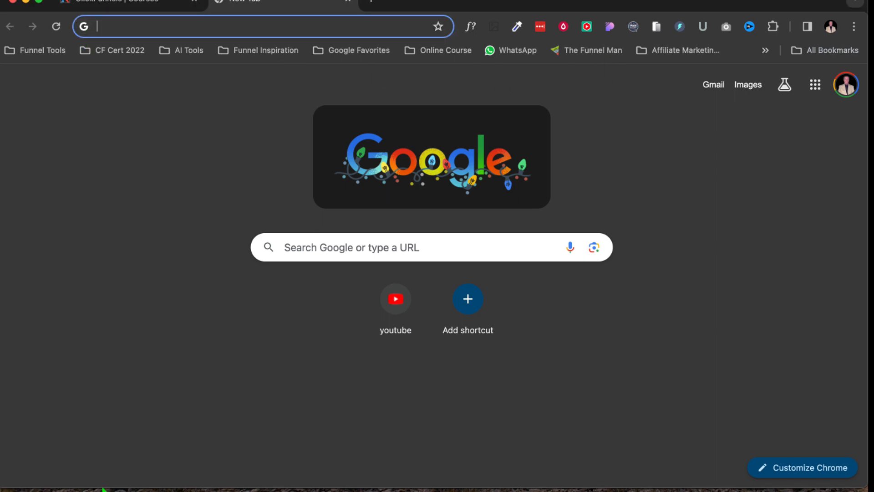
left_click(144, 10)
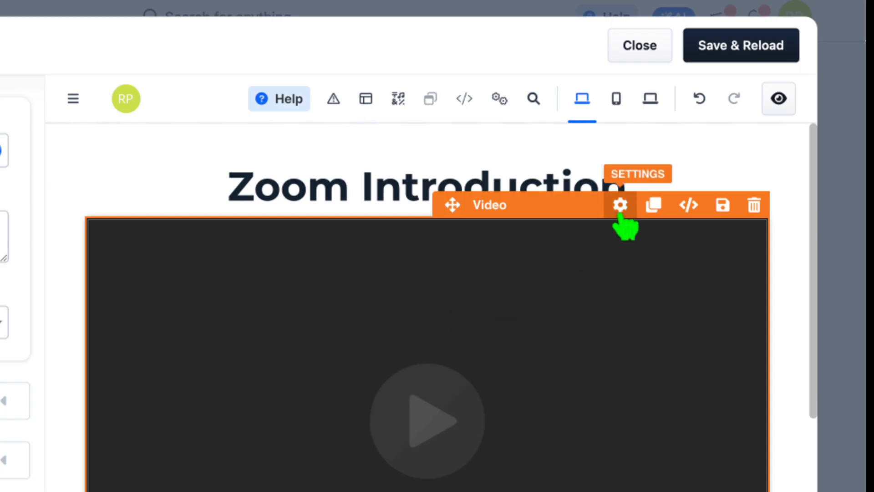
Paste the Voomly share link into the video's URL setting and save the lesson page.
left_click(620, 206)
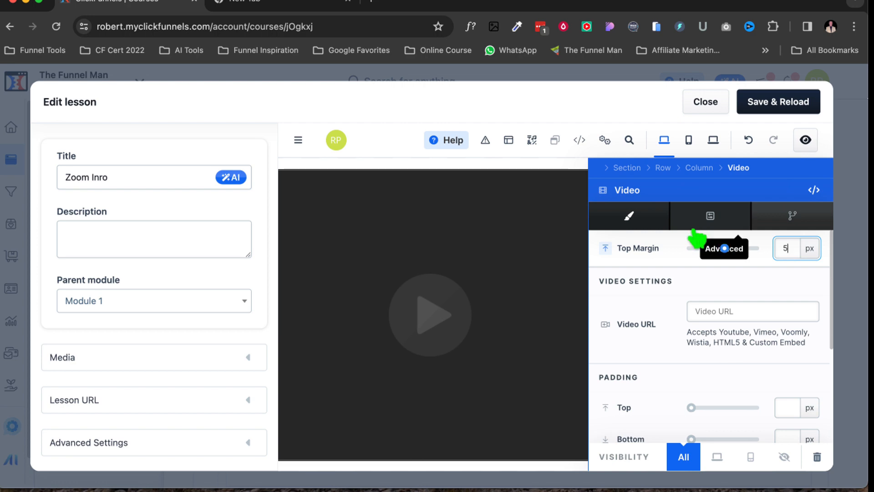
scroll(637, 332, "down", 5)
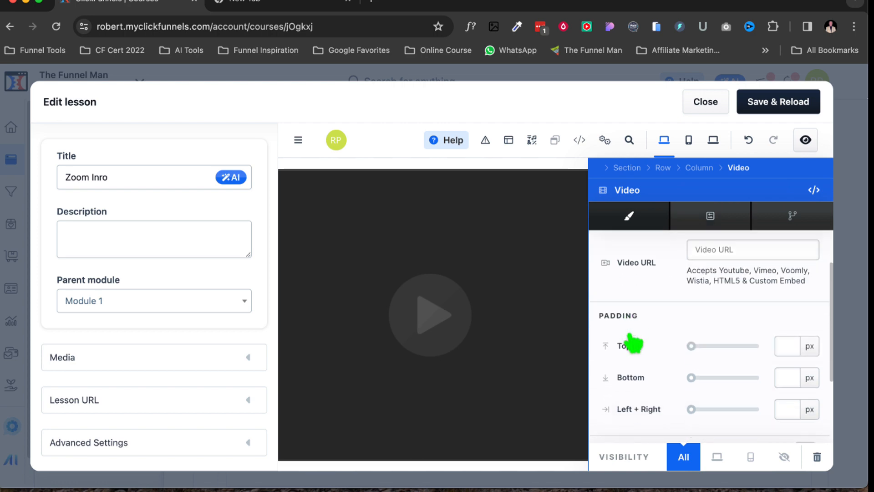
scroll(690, 274, "up", 1)
left_click(701, 259)
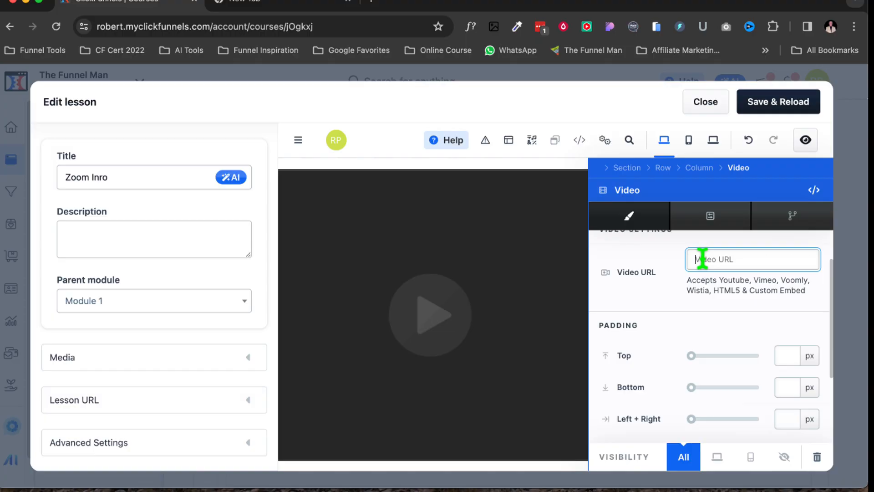
key("super+v")
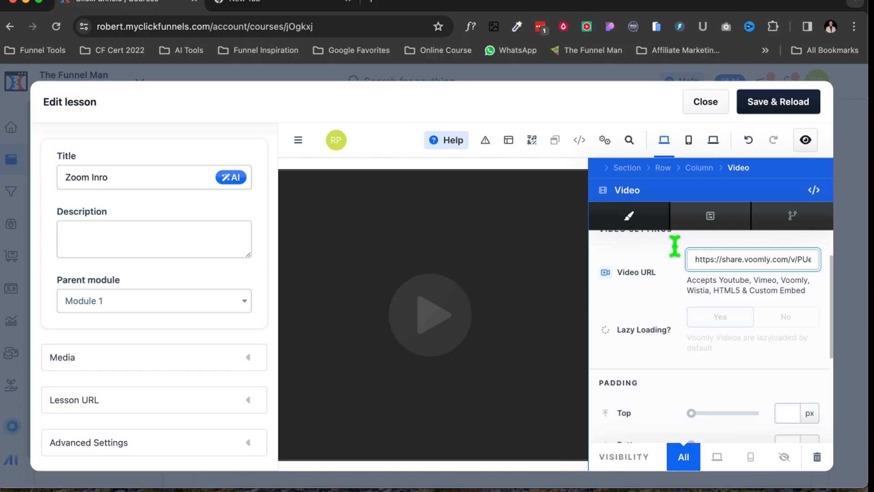
left_click(557, 235)
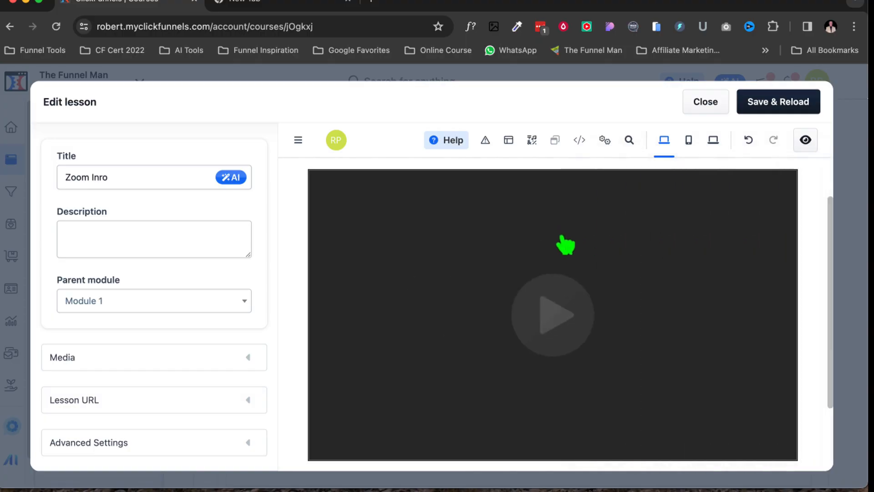
left_click(788, 100)
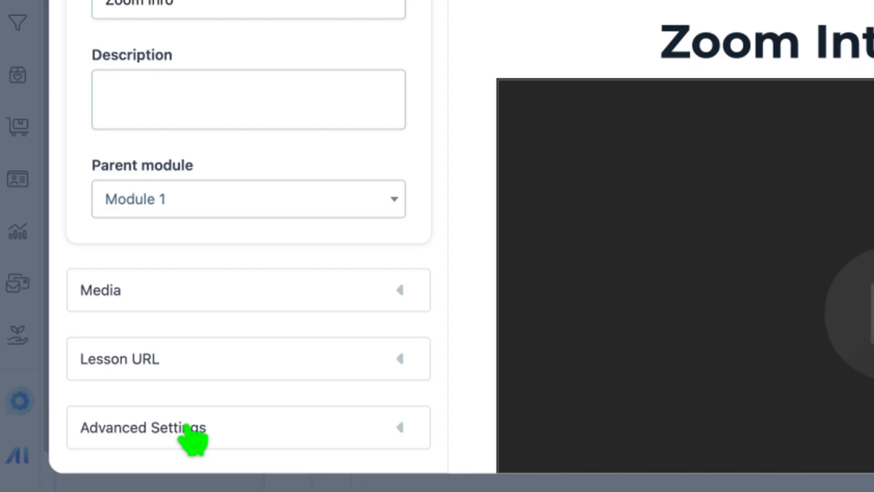
Review the lesson's Advanced Settings and Media sections, then close the lesson editor.
left_click(185, 427)
scroll(173, 339, "down", 2)
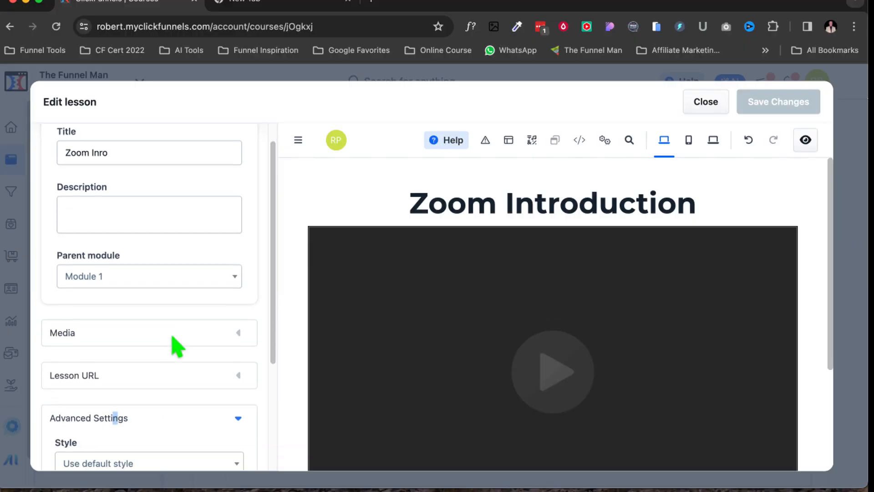
scroll(173, 338, "down", 4)
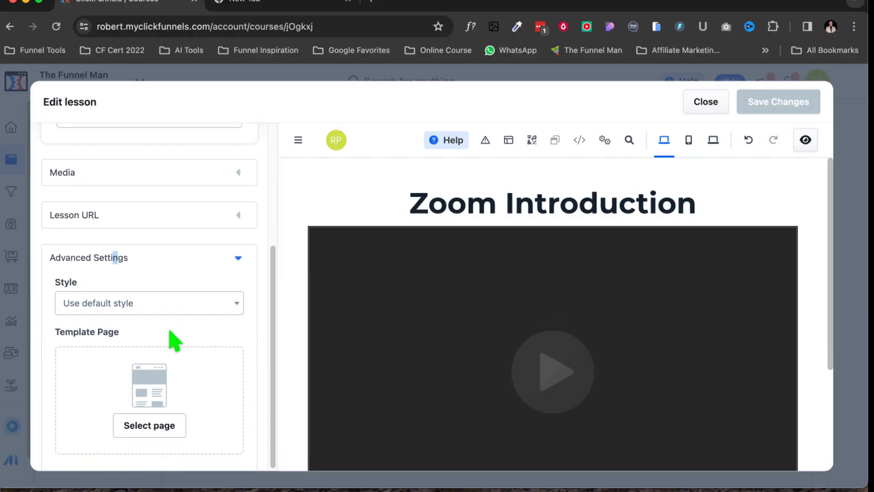
scroll(160, 302, "up", 3)
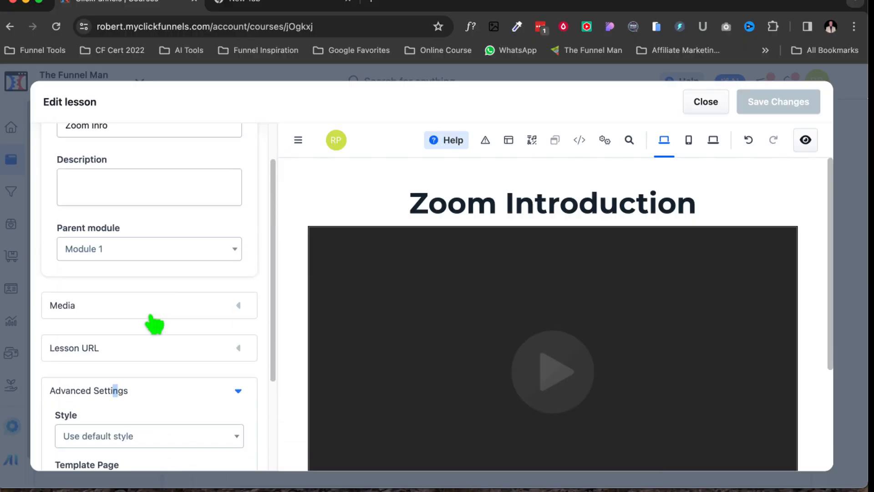
left_click(155, 309)
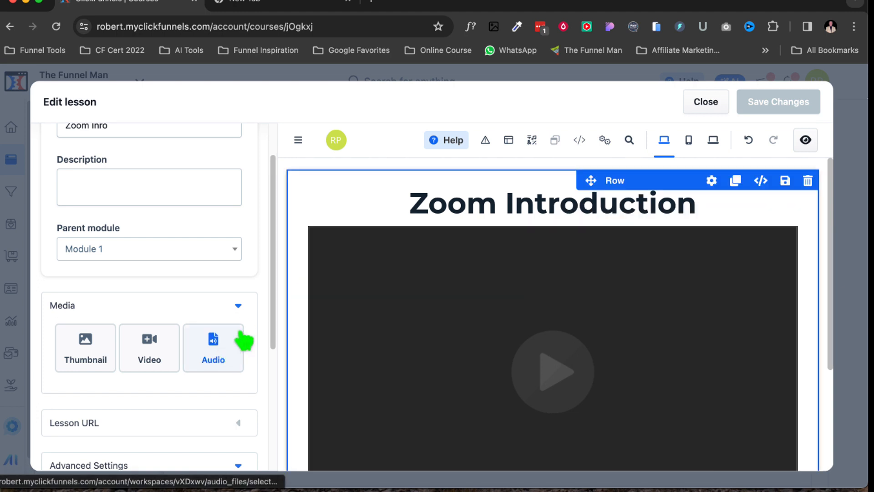
scroll(180, 355, "up", 2)
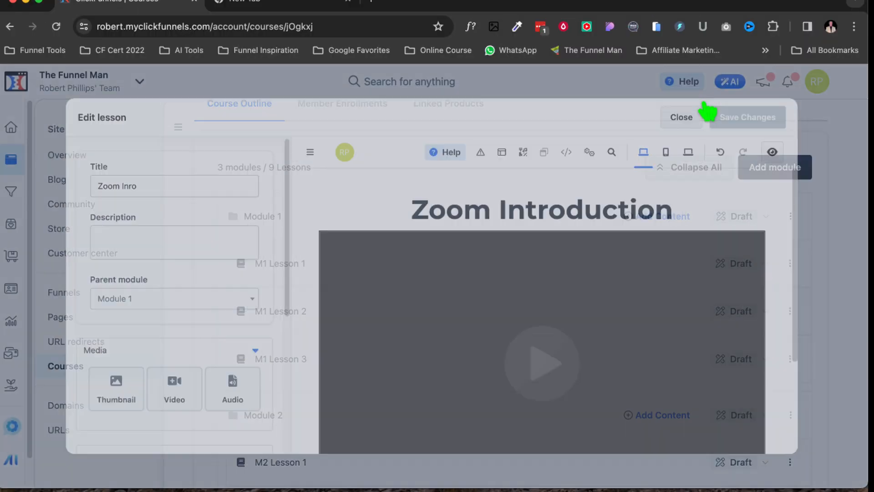
left_click(623, 93)
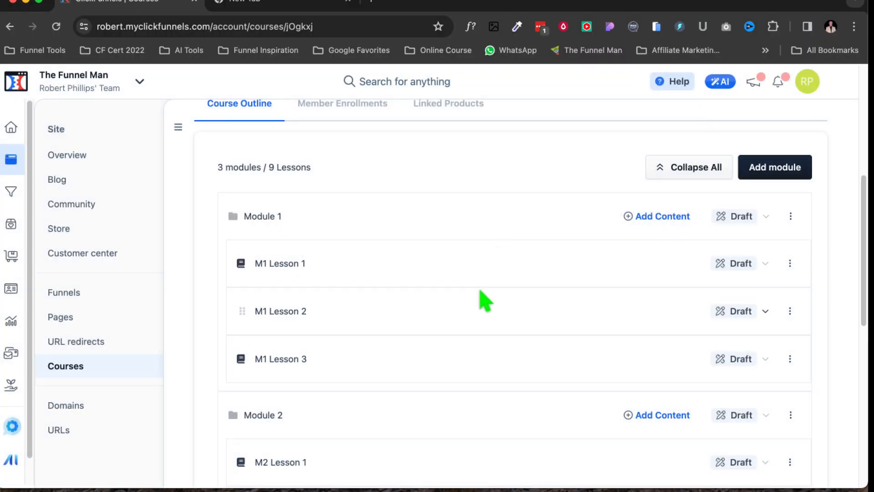
Preview the course's public dashboard in a new tab and return to the course outline.
scroll(482, 302, "up", 6)
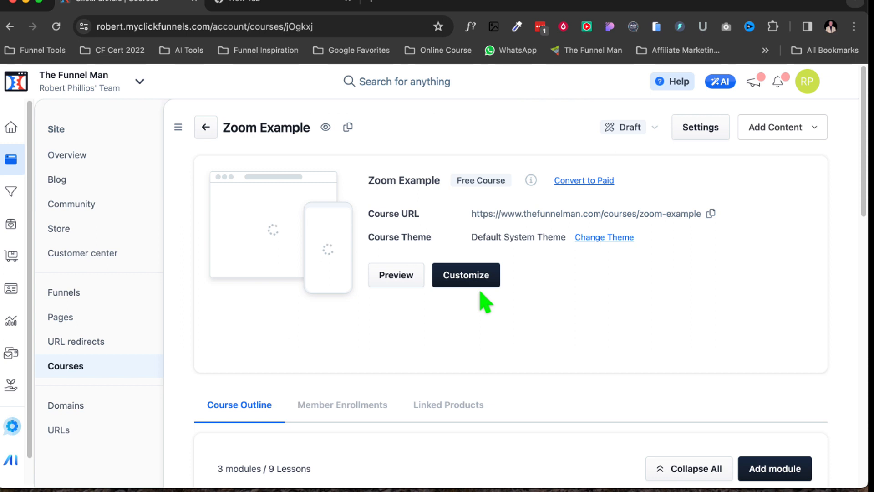
scroll(485, 300, "down", 1)
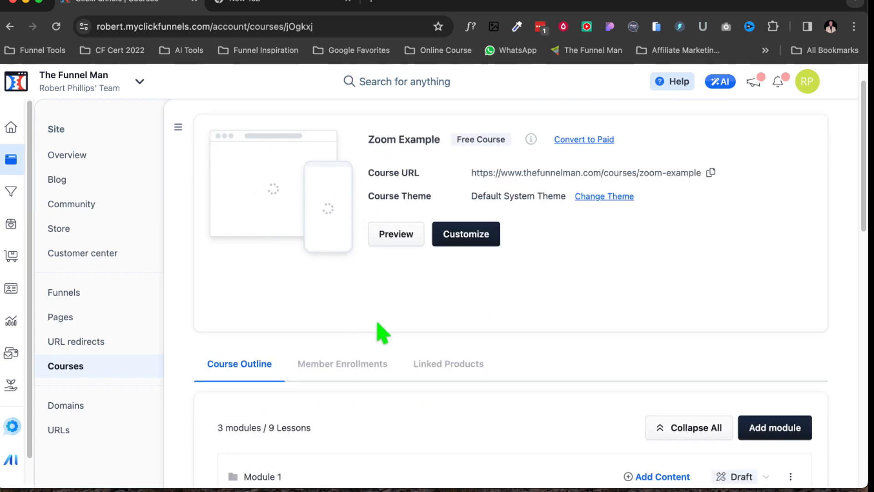
left_click(400, 243)
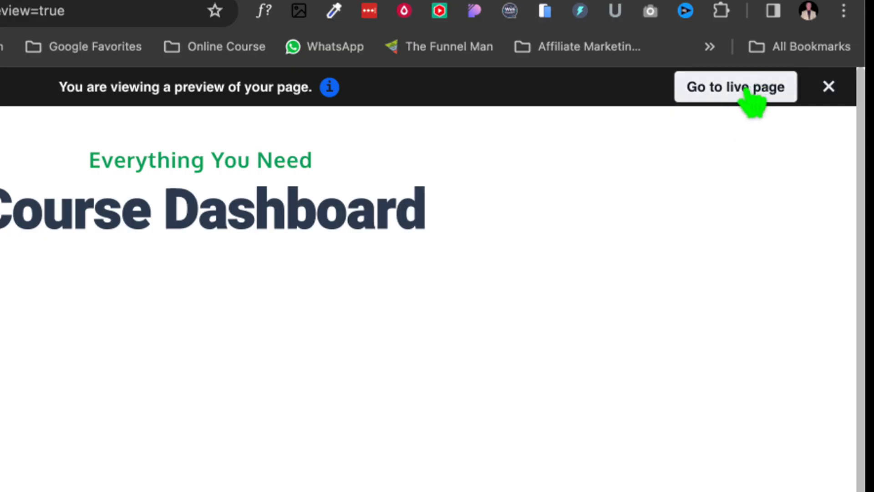
left_click(747, 91)
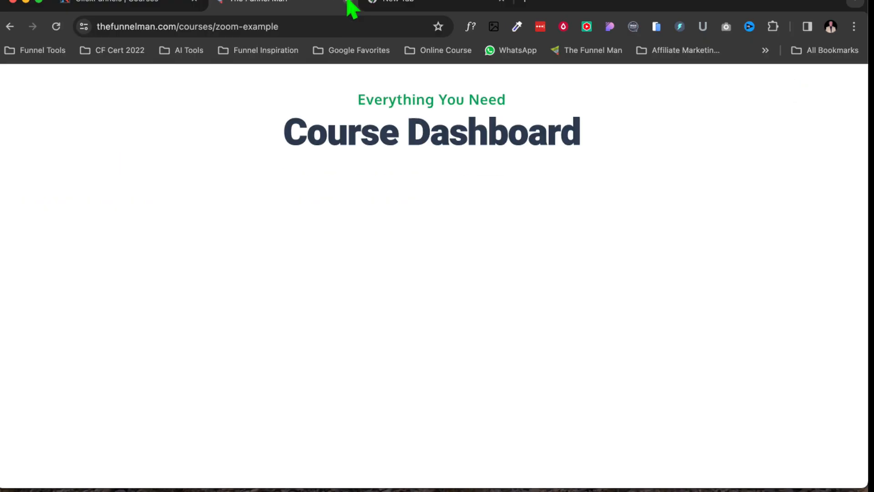
left_click(348, 1)
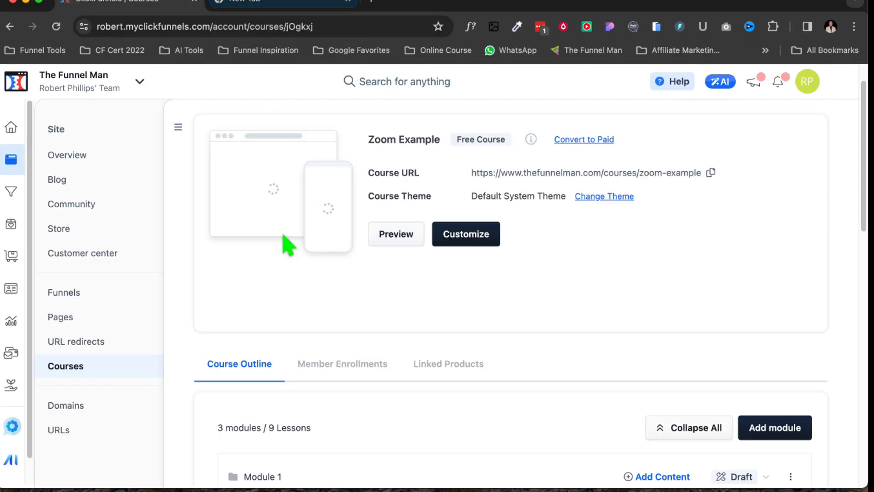
scroll(538, 312, "down", 6)
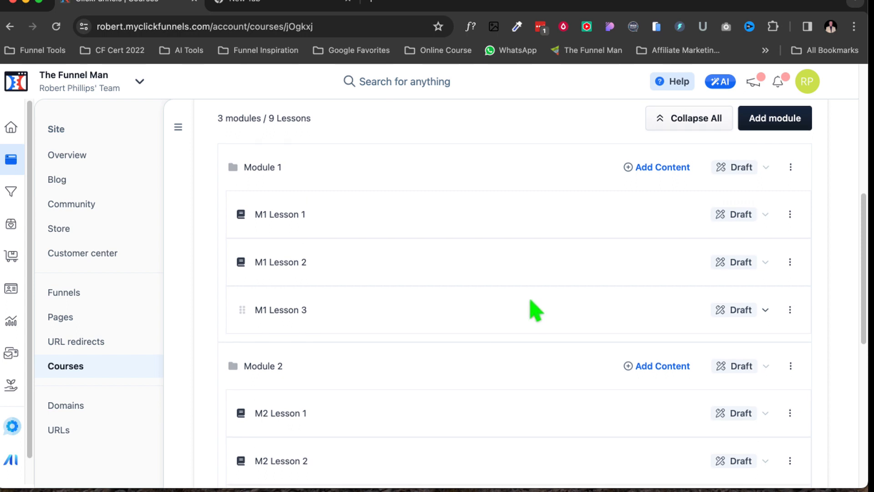
scroll(535, 310, "up", 1)
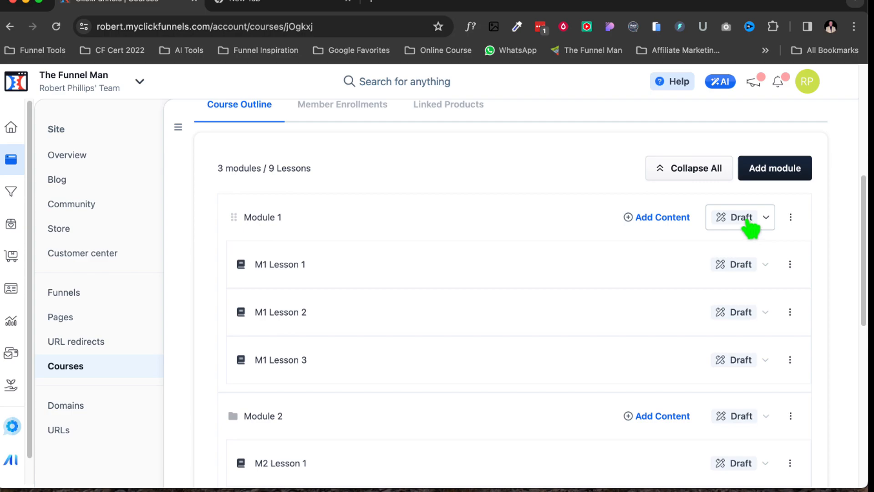
Publish Module 1 immediately without enrolling existing course students.
left_click(746, 219)
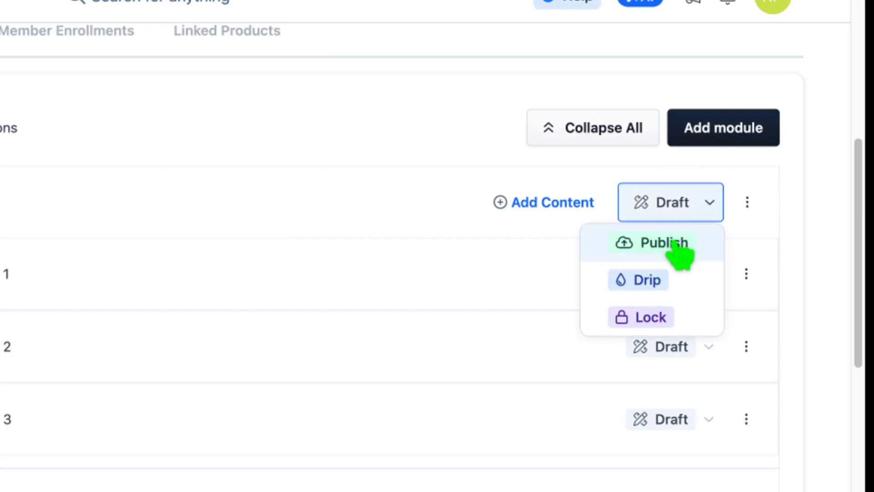
left_click(673, 243)
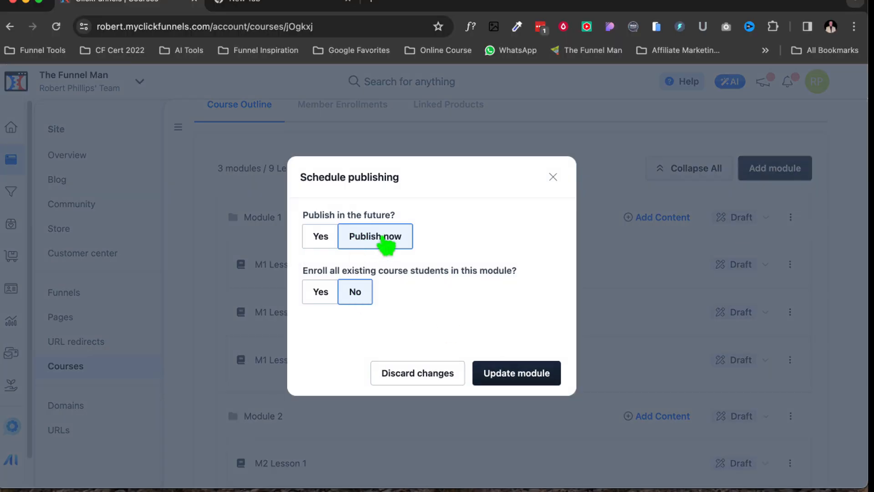
left_click(523, 379)
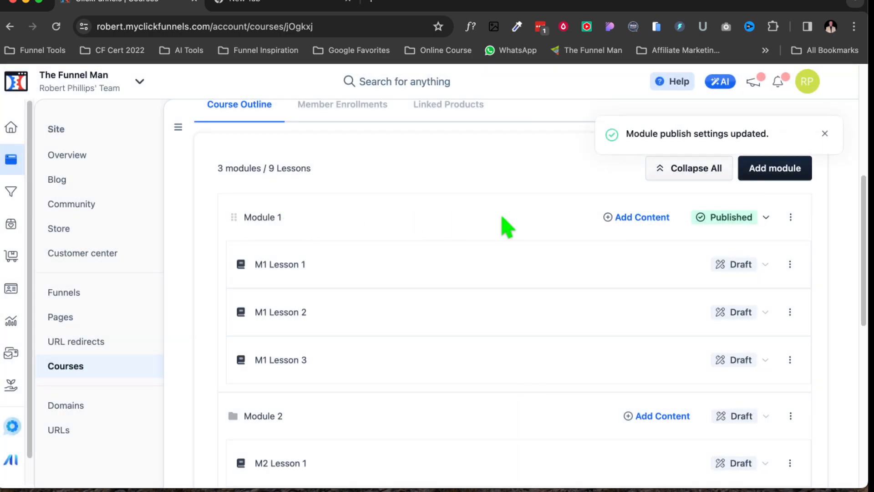
Publish the M1 Lesson 1 lesson in Module 1.
scroll(717, 223, "down", 1)
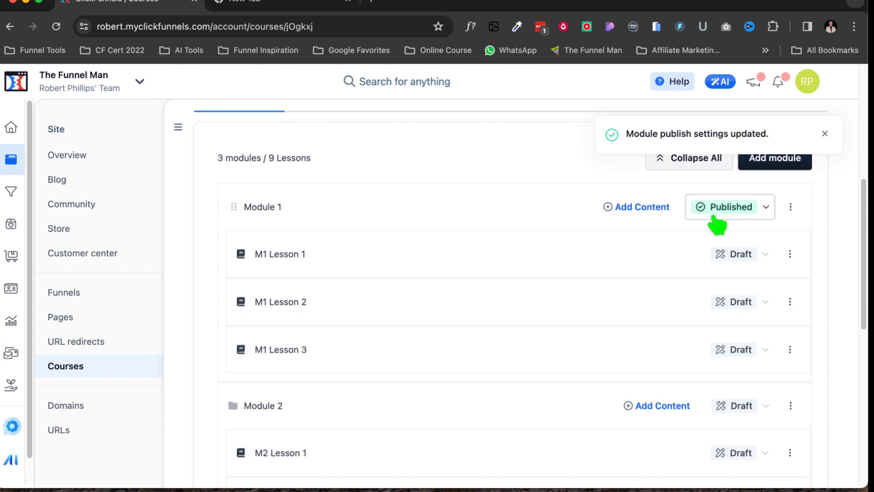
left_click(742, 247)
left_click(740, 276)
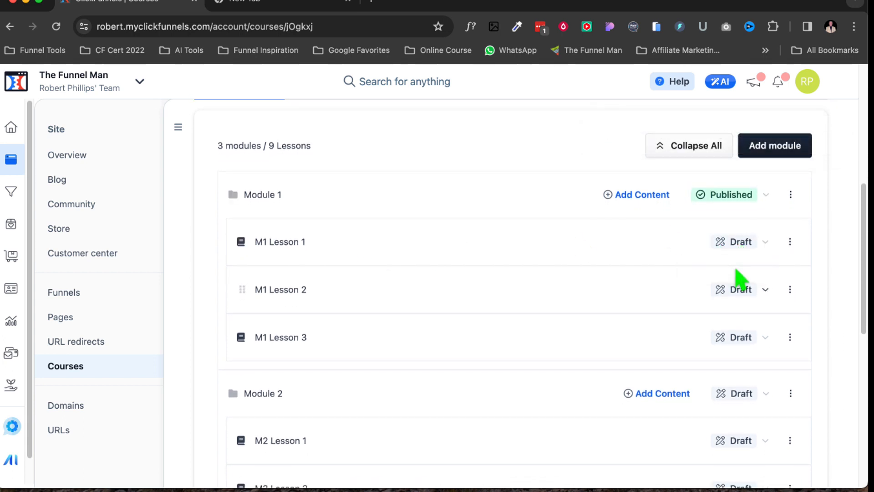
Preview the course, open its live page, and return to the course admin tab.
scroll(484, 327, "up", 7)
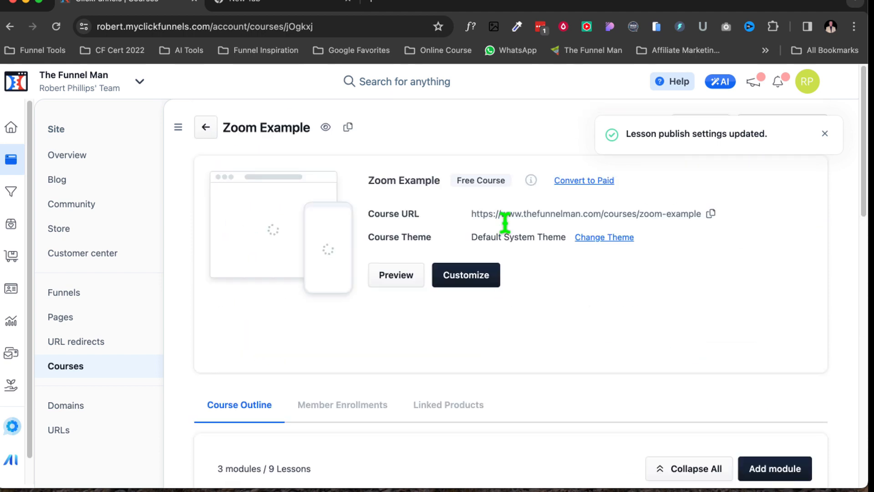
left_click(395, 277)
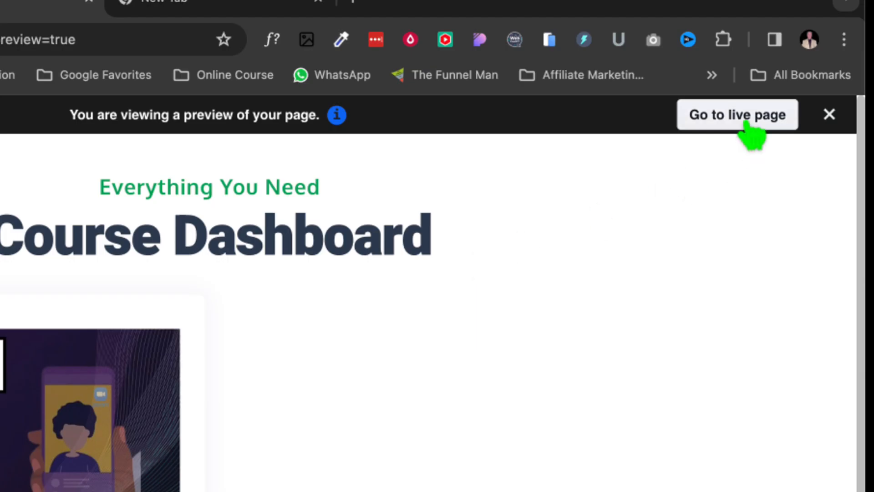
left_click(746, 119)
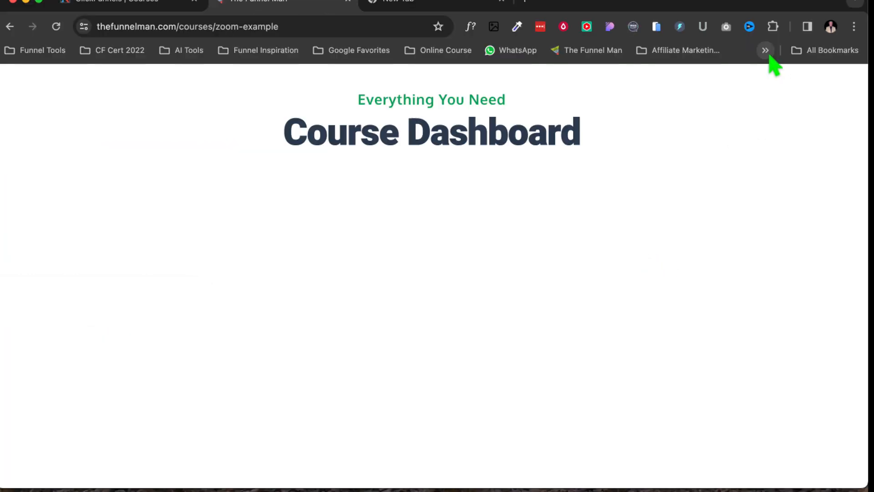
left_click(348, 1)
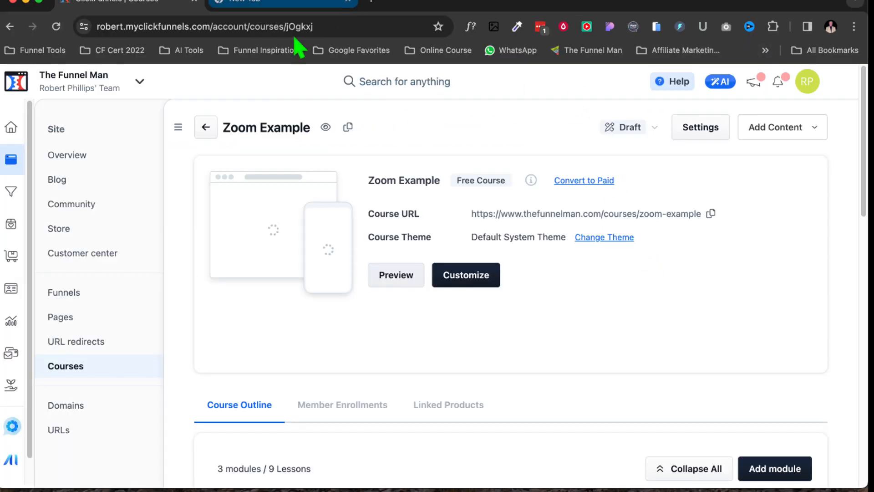
Open the M1 Lesson 1 editor to review it and close it again.
scroll(548, 264, "down", 6)
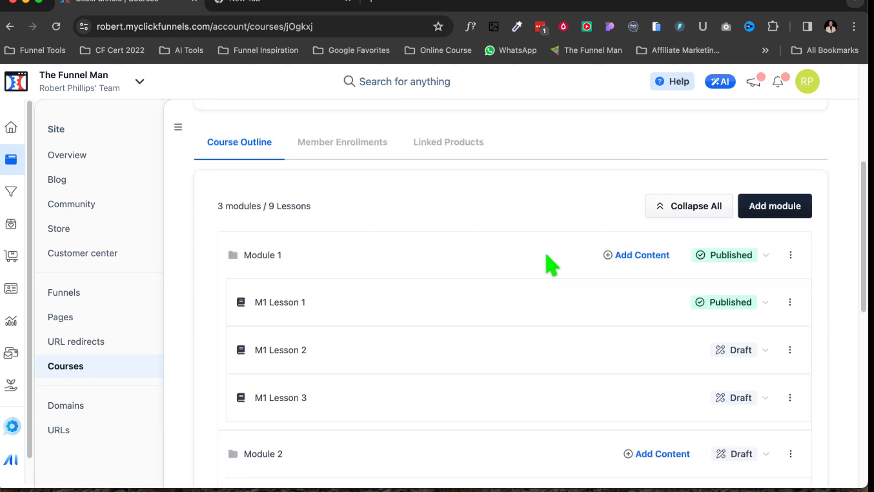
scroll(548, 265, "down", 2)
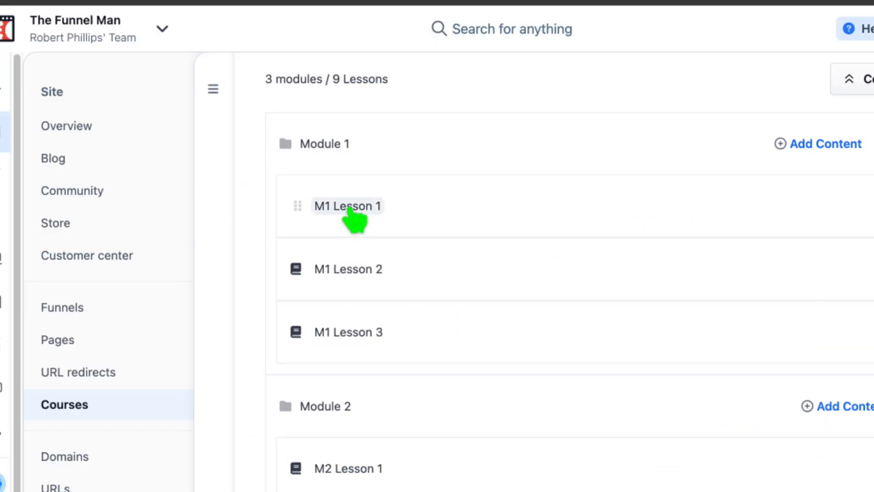
left_click(352, 210)
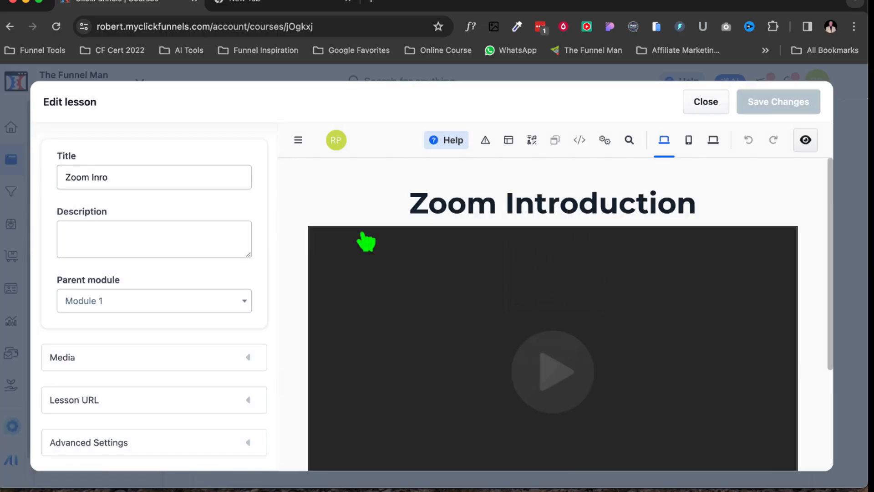
left_click(706, 103)
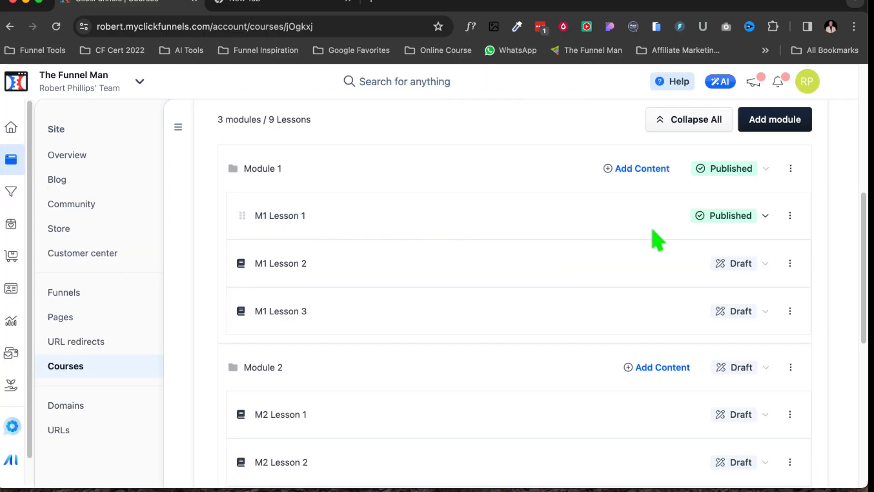
Collapse Module 1 and all modules in the course outline, then expand them all again.
scroll(260, 248, "up", 2)
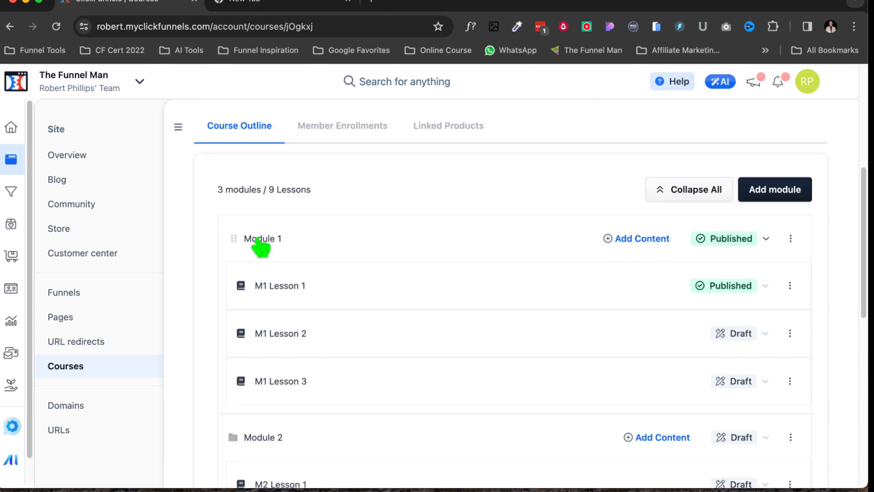
left_click(259, 241)
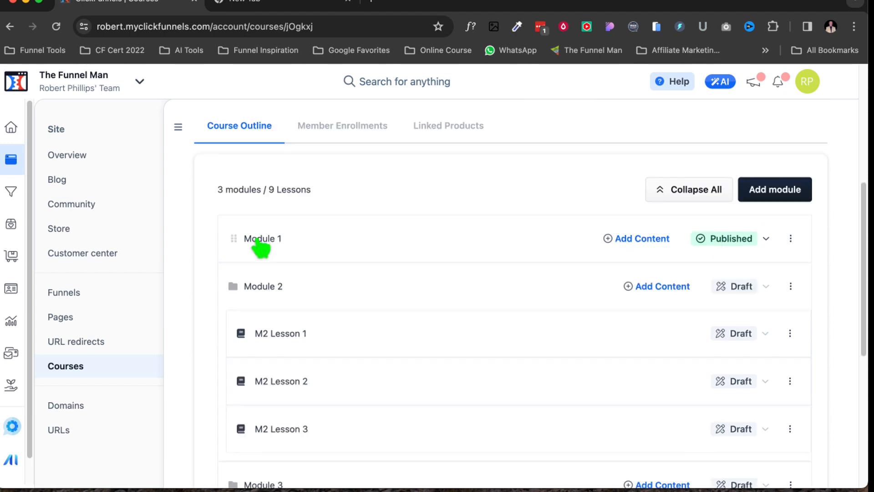
left_click(260, 241)
left_click(683, 196)
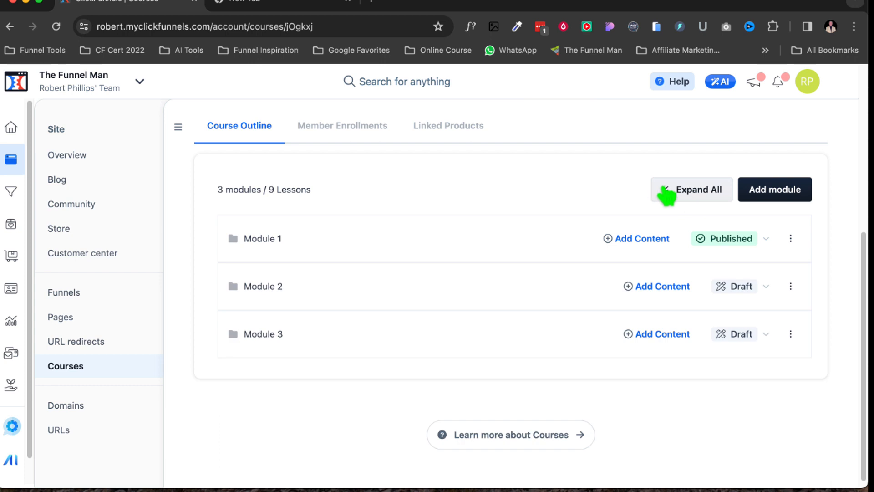
left_click(669, 191)
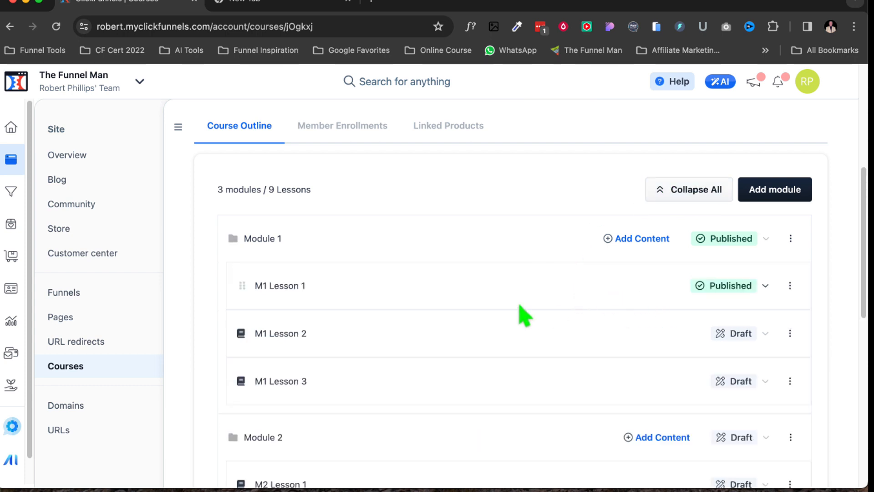
Publish the whole Zoom Example course immediately without including draft content.
scroll(483, 326, "up", 6)
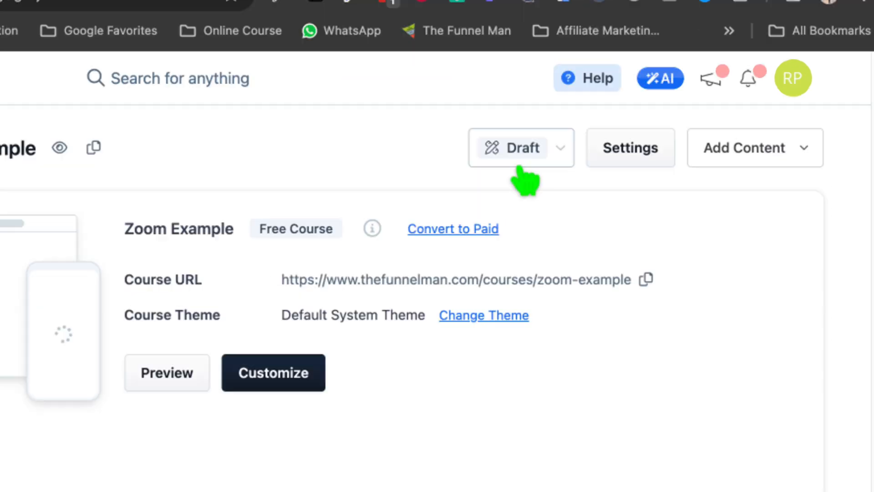
left_click(521, 152)
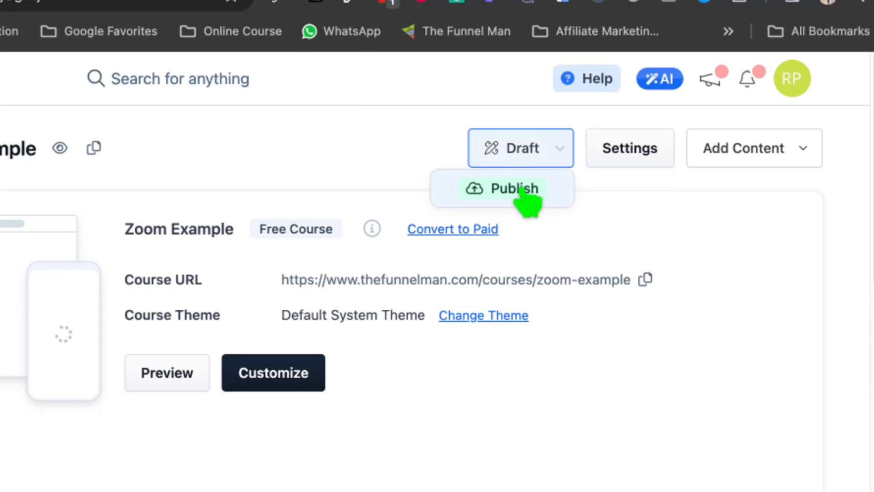
left_click(519, 191)
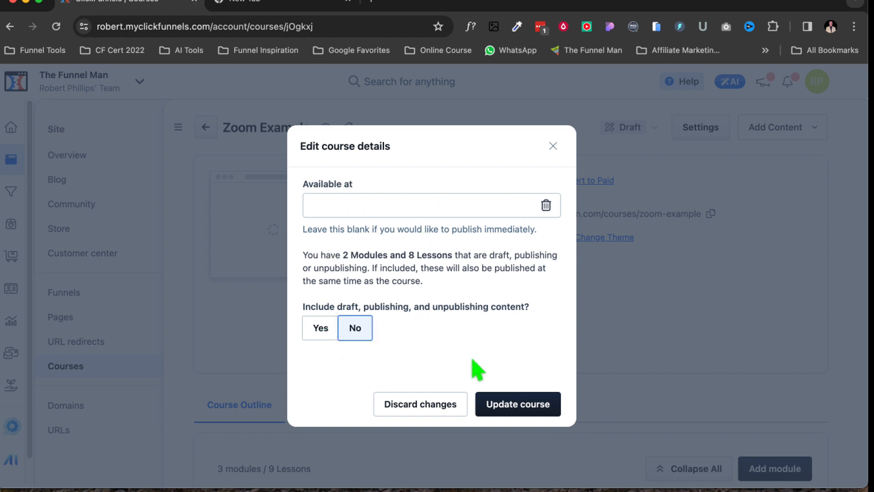
left_click(542, 408)
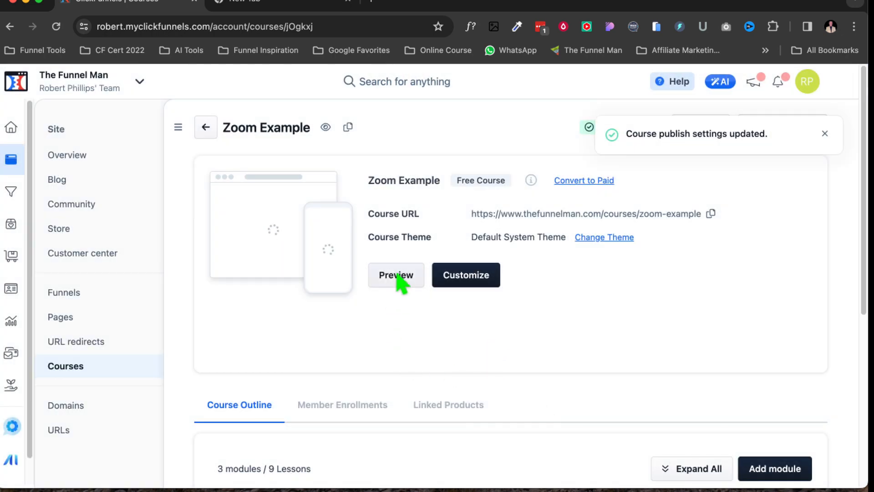
Preview the published course on its live page and open the Zoom Inro lesson in Module 1.
left_click(397, 280)
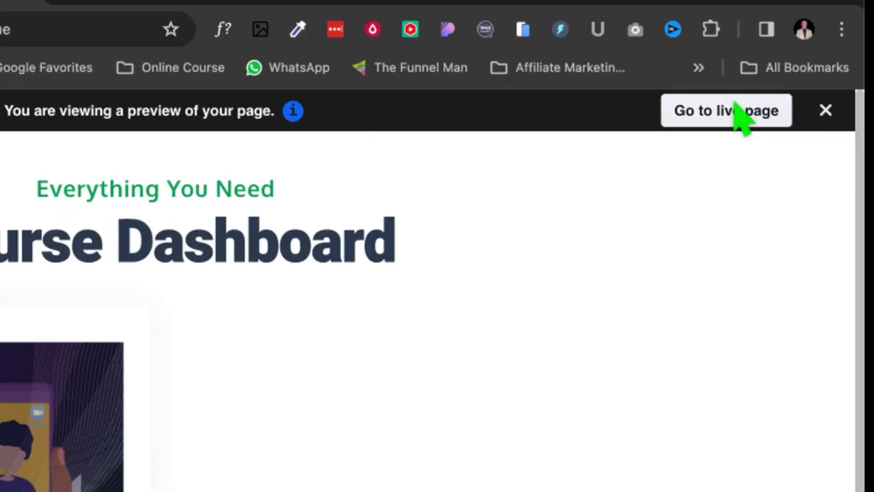
left_click(737, 113)
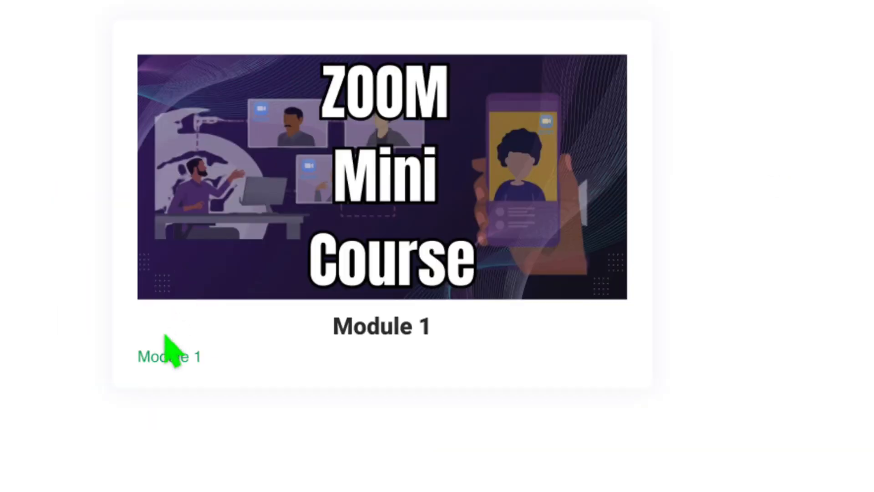
left_click(163, 358)
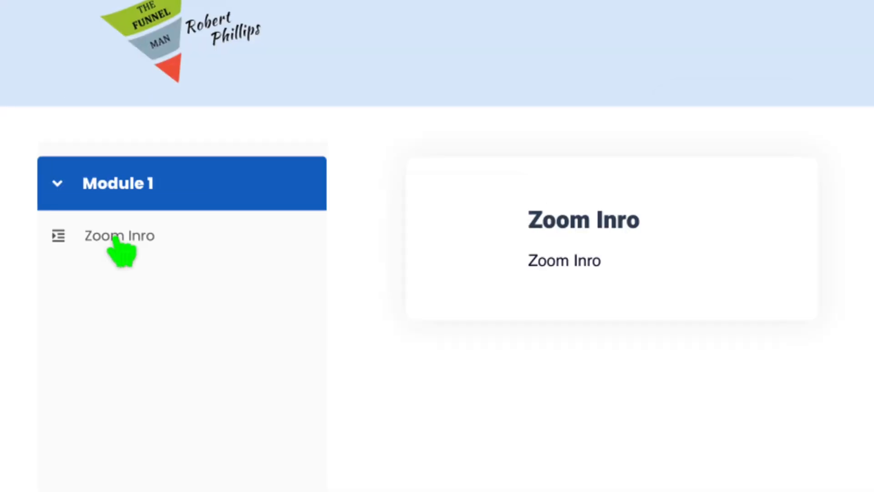
left_click(116, 241)
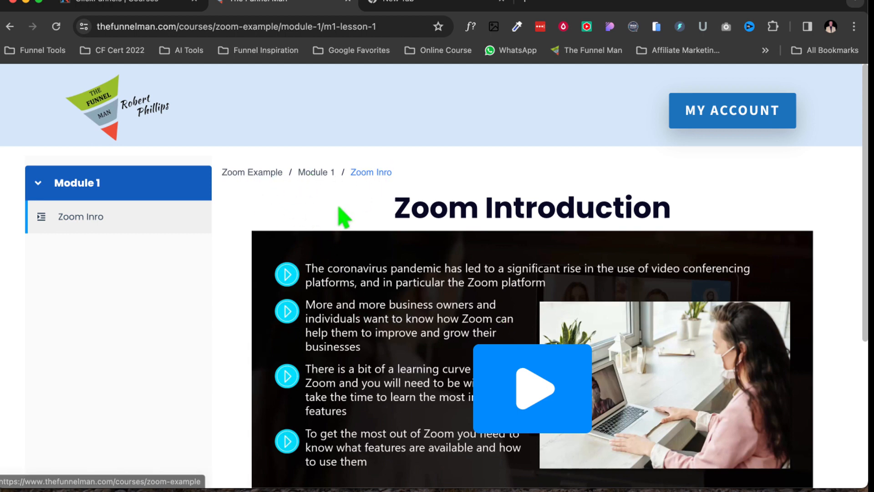
Navigate to Module 1 via the breadcrumb, reopen the Zoom Inro lesson, and play its video.
left_click(317, 173)
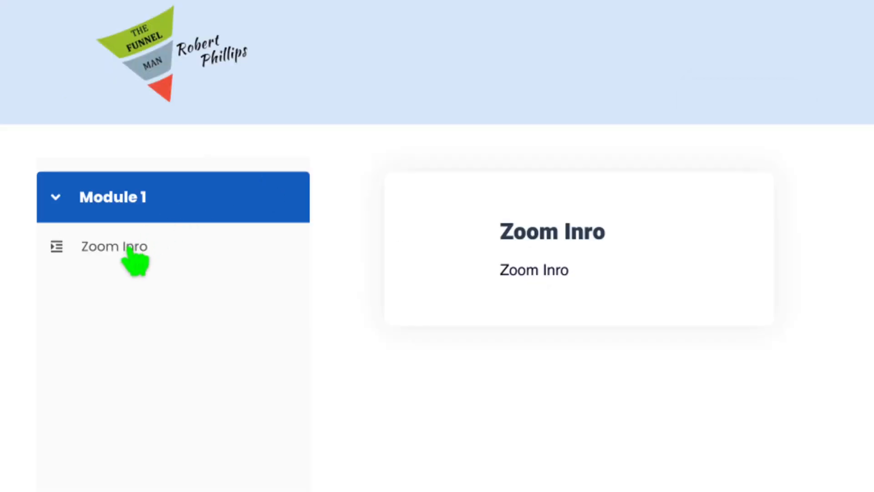
left_click(131, 250)
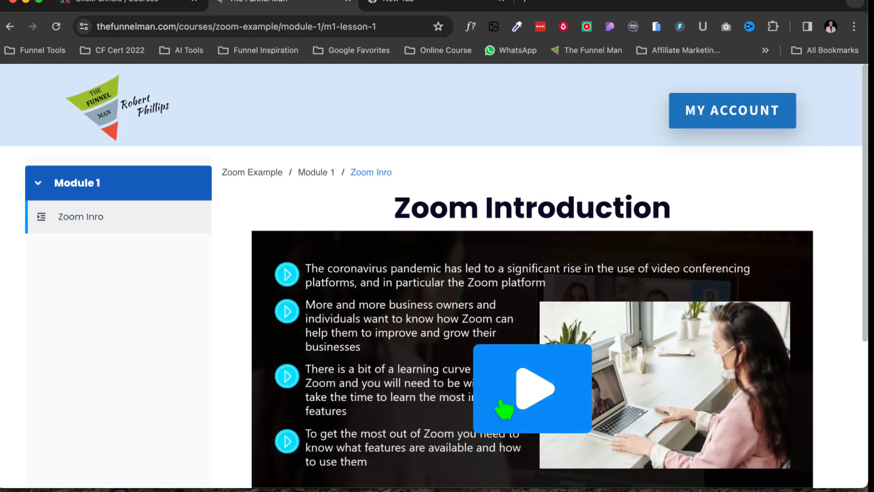
left_click(523, 400)
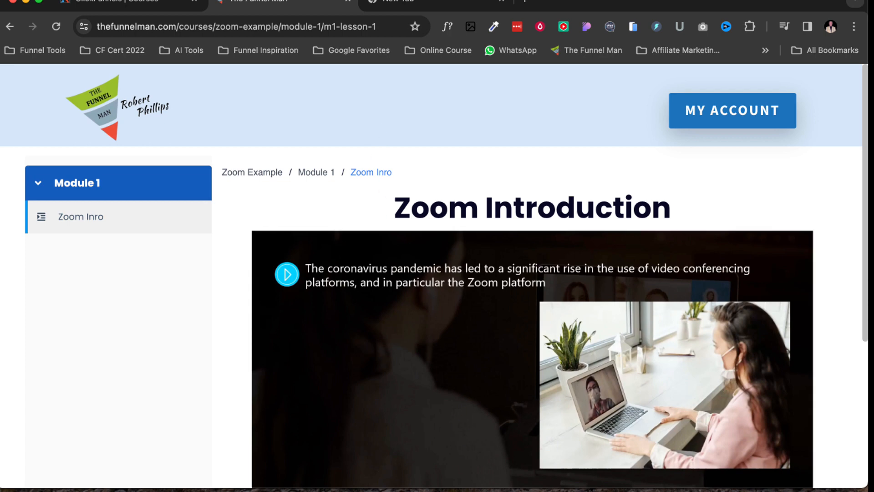
left_click(491, 489)
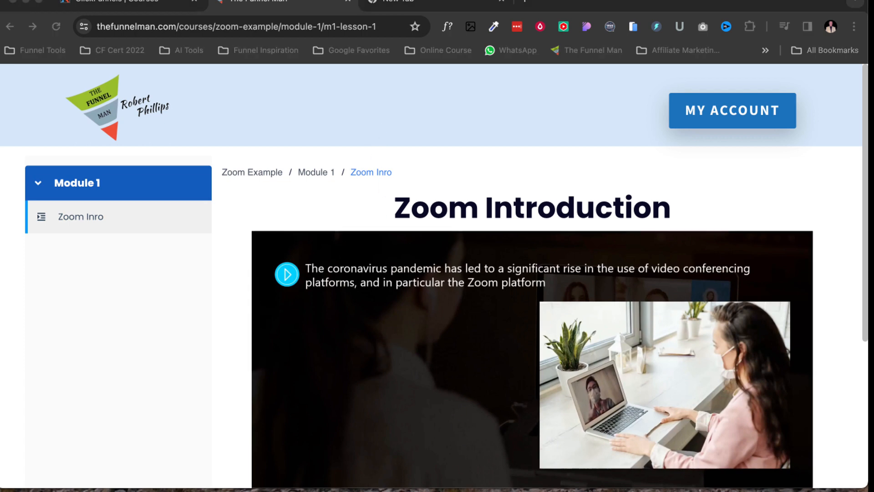